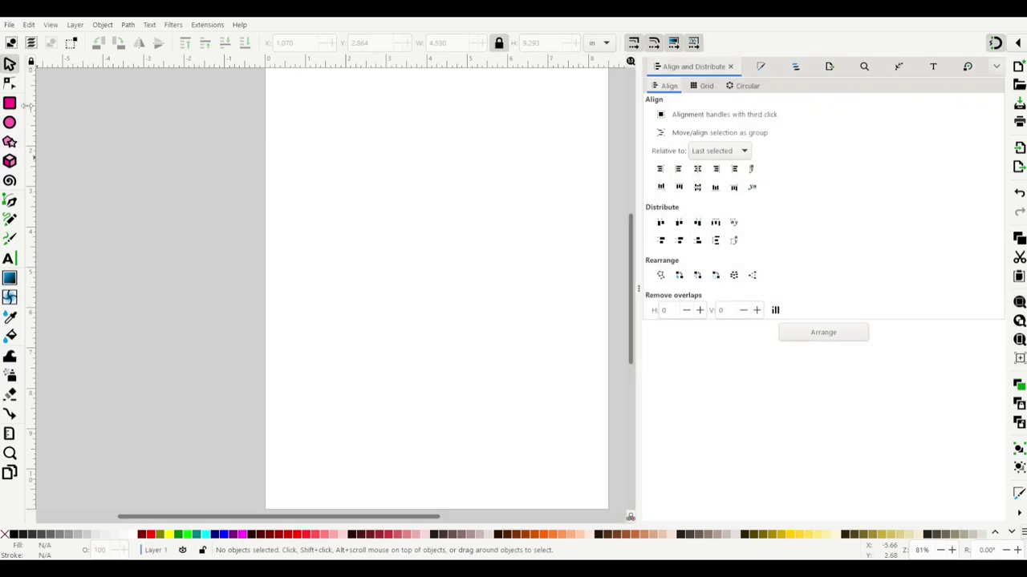
Draw the rounded envelope rectangle, a first flap line, and a vertical line centred on it
drag(302, 184, 489, 300)
click(10, 201)
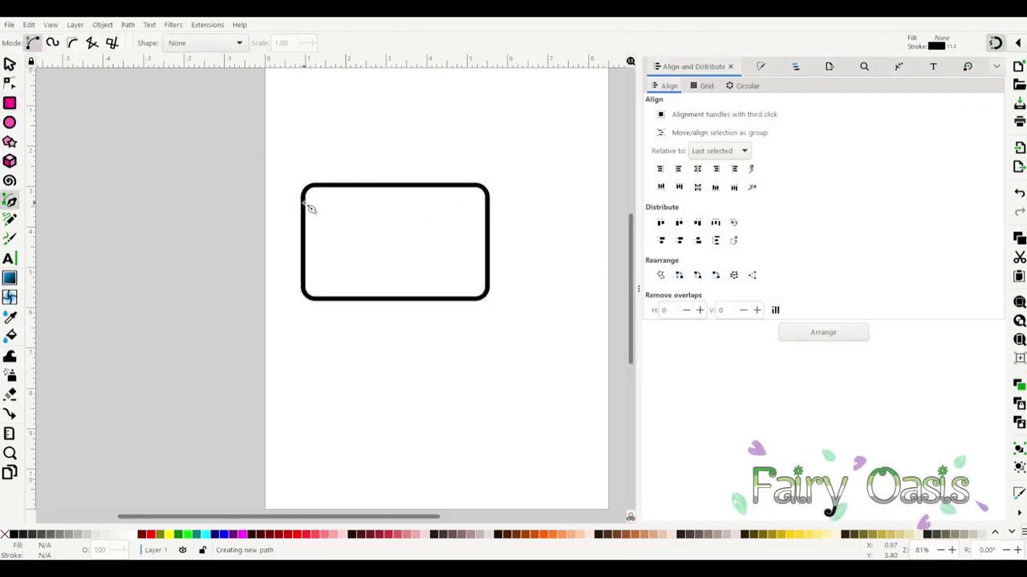
double_click(487, 207)
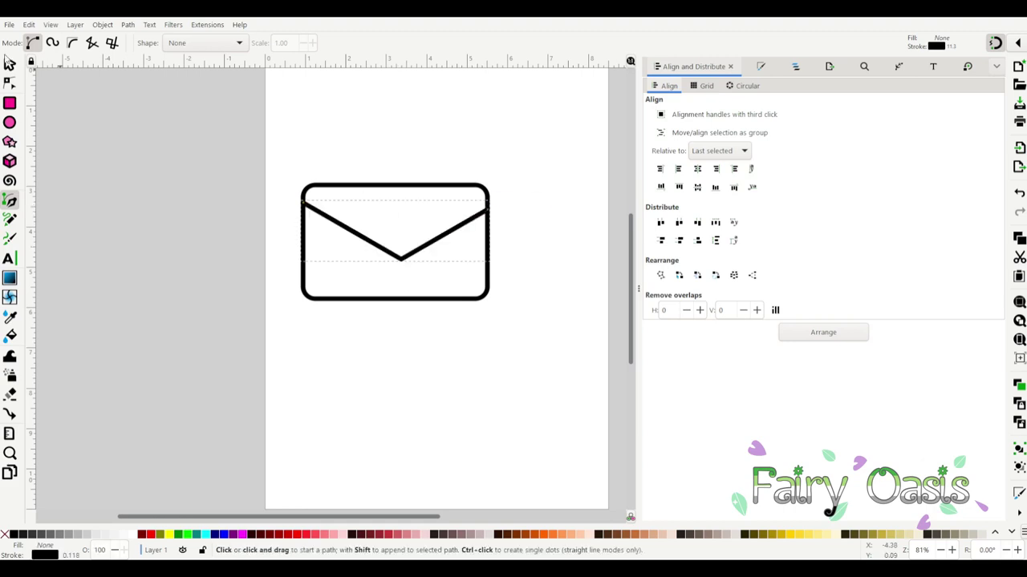
click(402, 152)
double_click(403, 359)
shift+click(454, 192)
key(ctrl+alt+h)
Replace the first flap with a horizontal line whose middle node is pulled down into a V
click(426, 252)
key(Delete)
key(b)
click(303, 201)
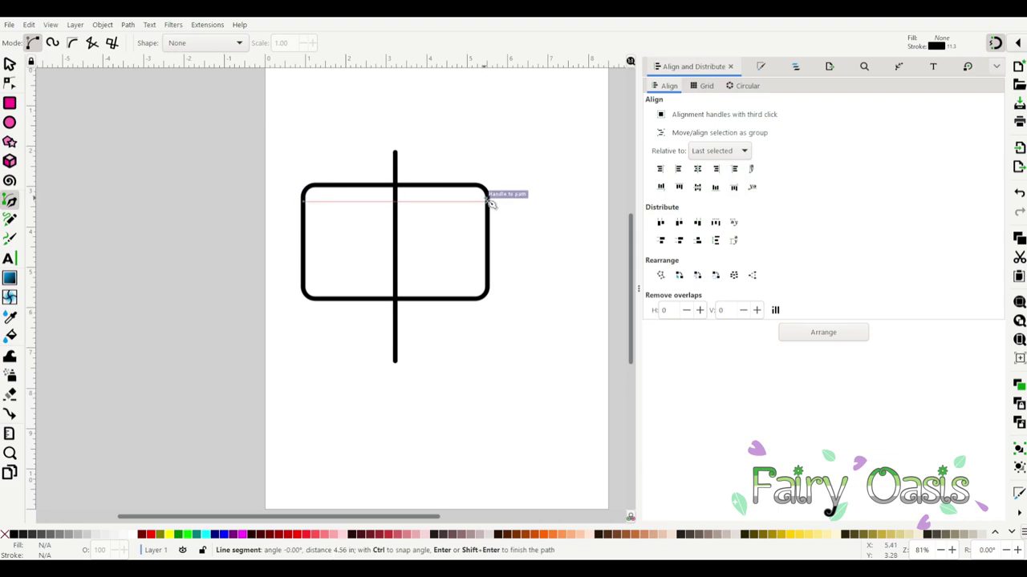
double_click(487, 200)
click(9, 83)
drag(394, 204, 394, 242)
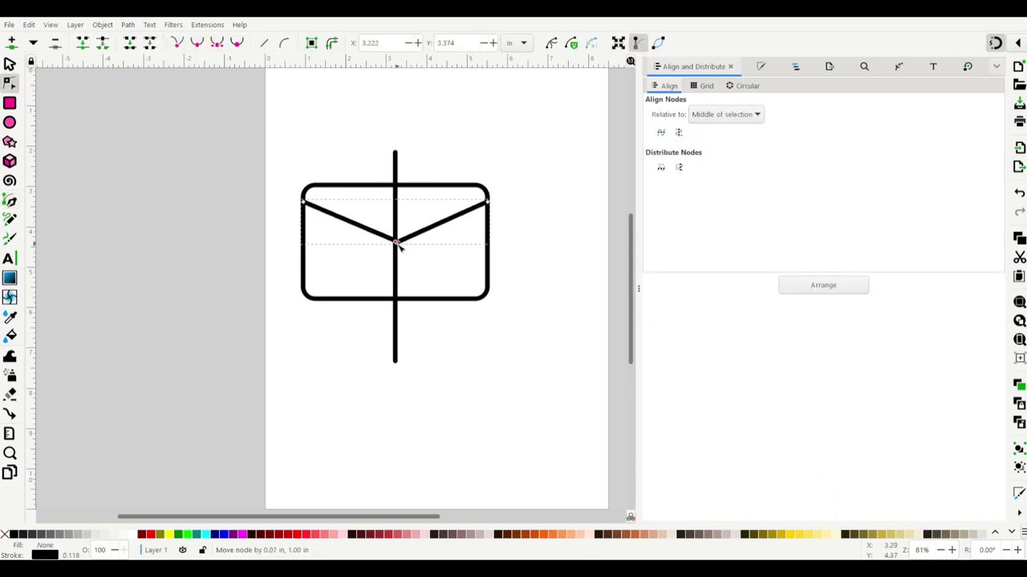
Move the vertical line to the left and make the flap's bottom node smooth and curved
click(394, 248)
key(ctrl+shift+f)
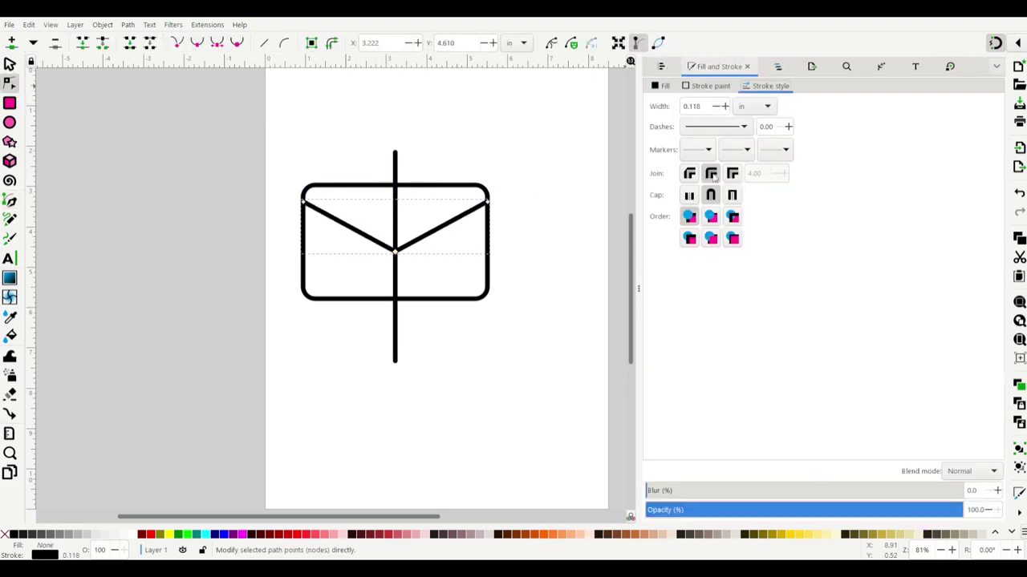
key(s)
key(shift+Left)
key(shift+Left)
key(shift+Left)
key(n)
click(395, 251)
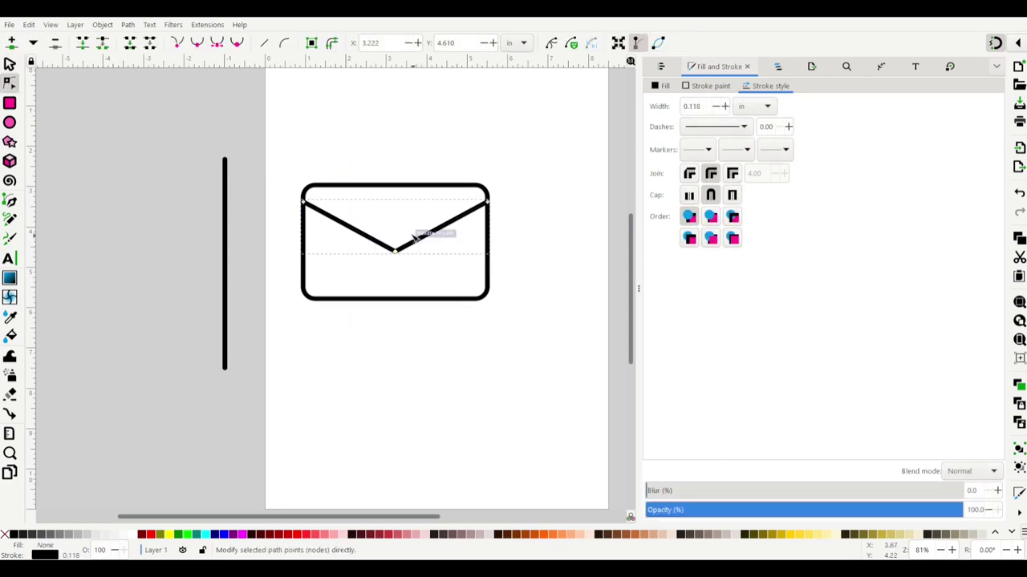
key(shift+s)
drag(359, 253, 375, 254)
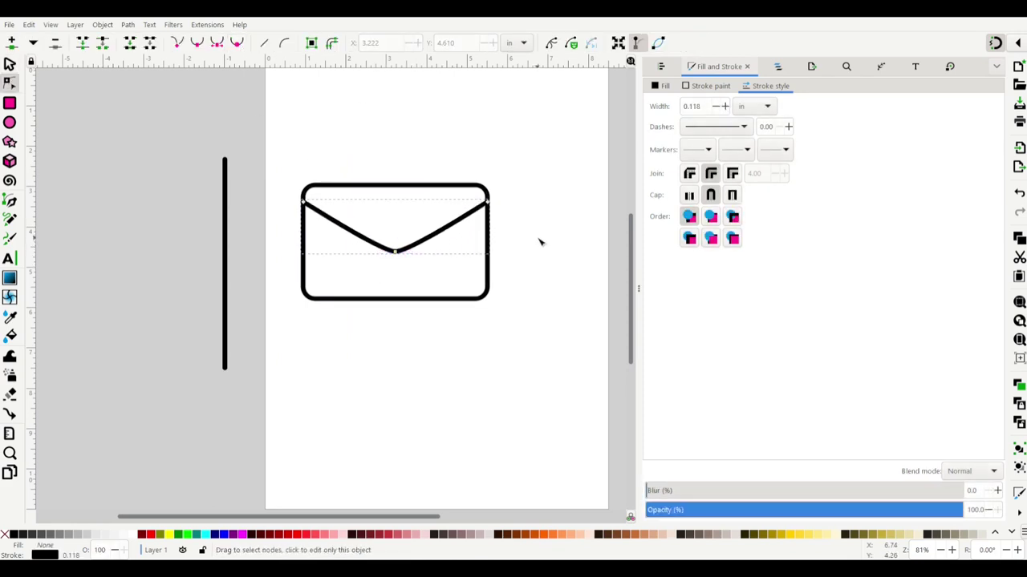
Begin reducing the rectangle's corner rounding, then reselect the V flap path
key(s)
click(331, 184)
key(r)
key(Return)
key(Escape)
key(s)
key(Tab)
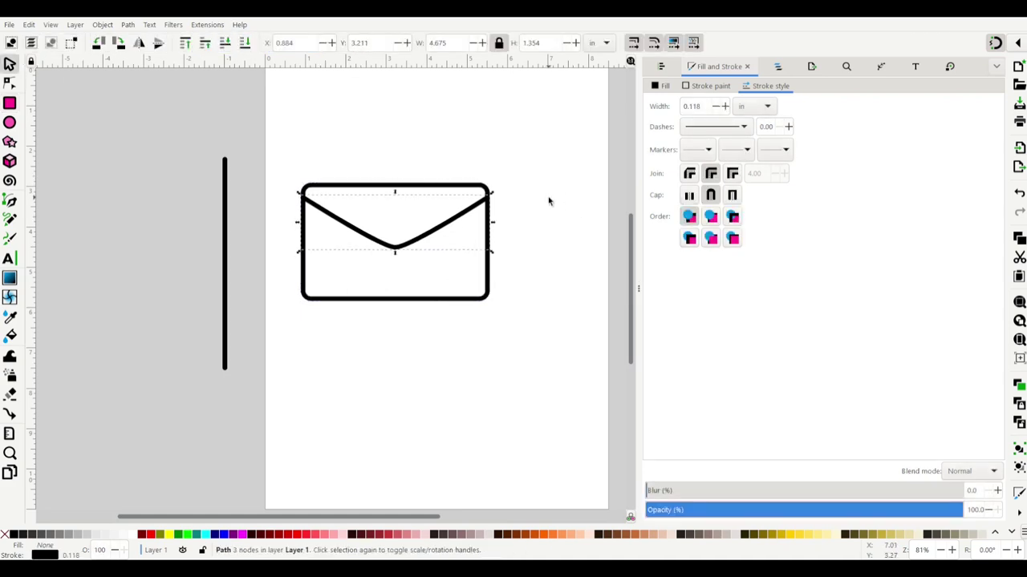
key(Escape)
key(Tab)
Set the envelope rectangle's corner rounding to 0.100
key(Escape)
key(Tab)
text(r0.1)
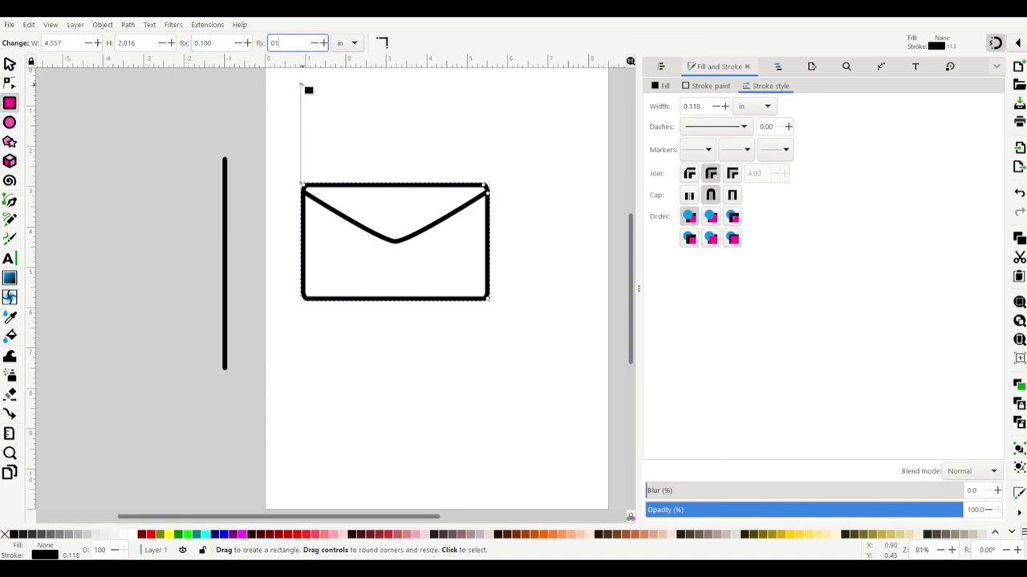
key(Return)
key(Escape)
Select the rectangle and flap together and give them a light blue outline
key(s)
key(Delete)
key(ctrl+z)
scroll(255, 533, down, 5)
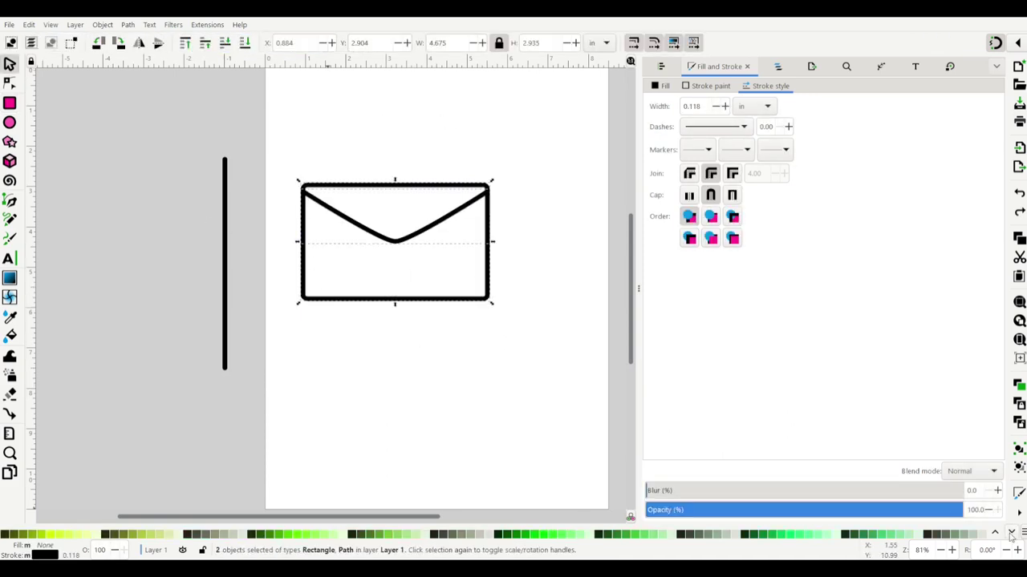
shift+click(656, 534)
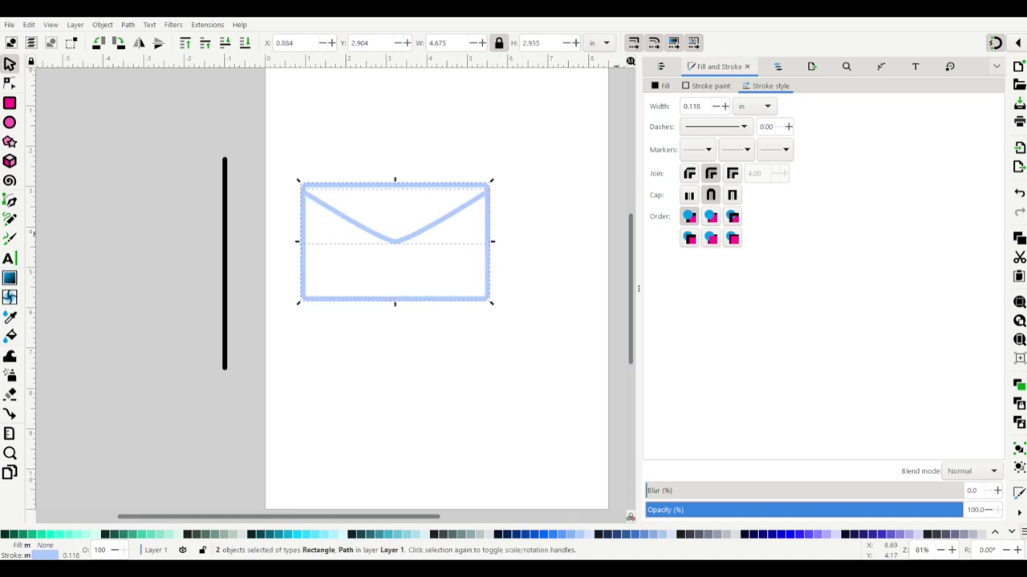
click(777, 66)
Add Layer 2 and trace the envelope corners and flap point with a Bézier path
key(ctrl+shift+n)
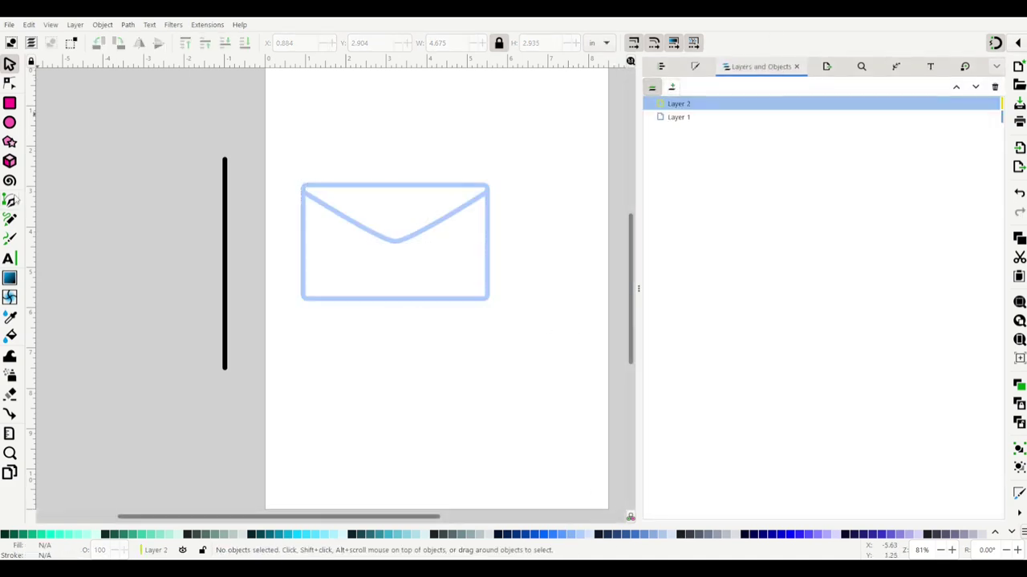
key(b)
click(306, 314)
click(305, 192)
click(394, 239)
click(485, 193)
key(Return)
Give the traced path a black stroke and bow its top edge slightly
click(695, 67)
click(679, 447)
click(227, 303)
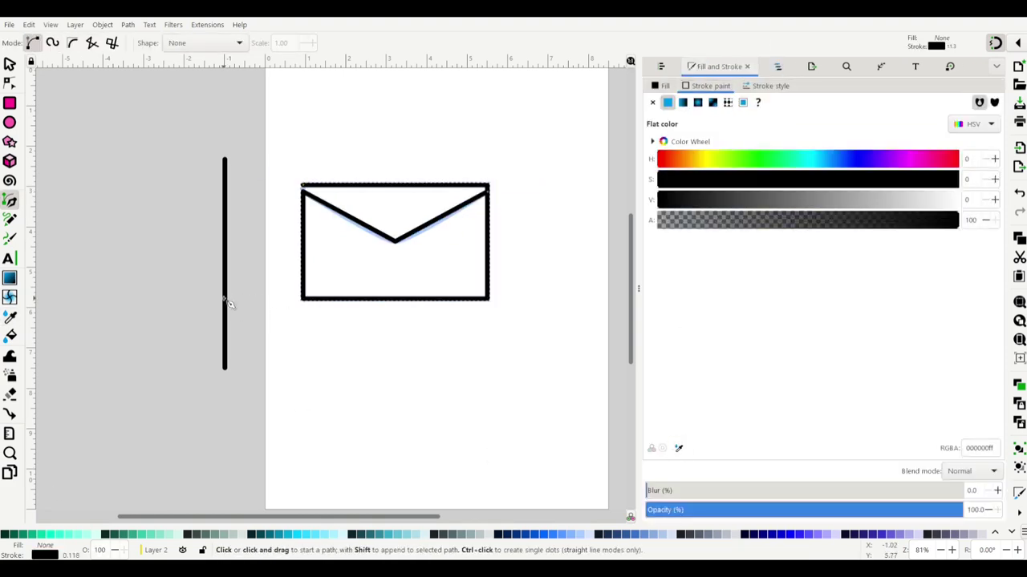
key(n)
click(218, 44)
mouse_move(426, 185)
mouse_down()
mouse_move(452, 151)
mouse_move(486, 176)
mouse_move(507, 218)
mouse_up()
Bow the left edge outward and curve the flap's sides with a smooth bottom node
ctrl+scroll(552, 201, up, 3)
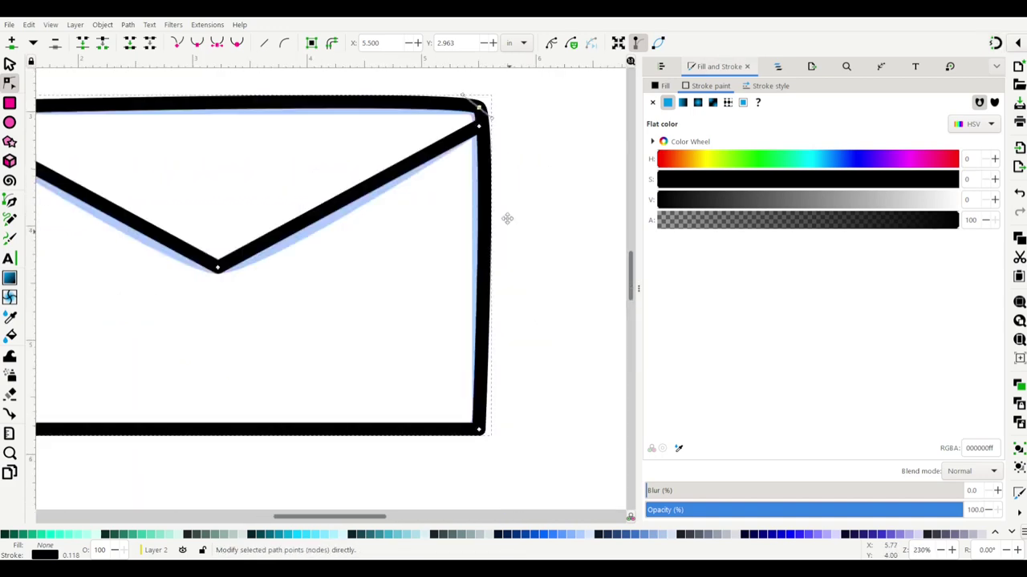
ctrl+scroll(328, 362, down, 4)
ctrl+scroll(328, 362, up, 1)
drag(398, 308, 393, 318)
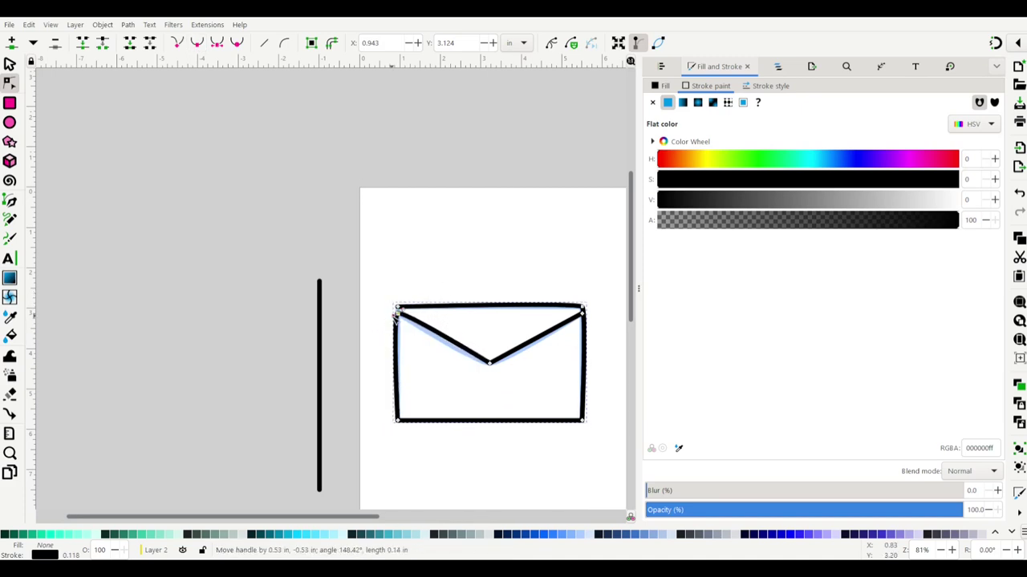
click(514, 360)
drag(521, 377, 408, 161)
click(197, 42)
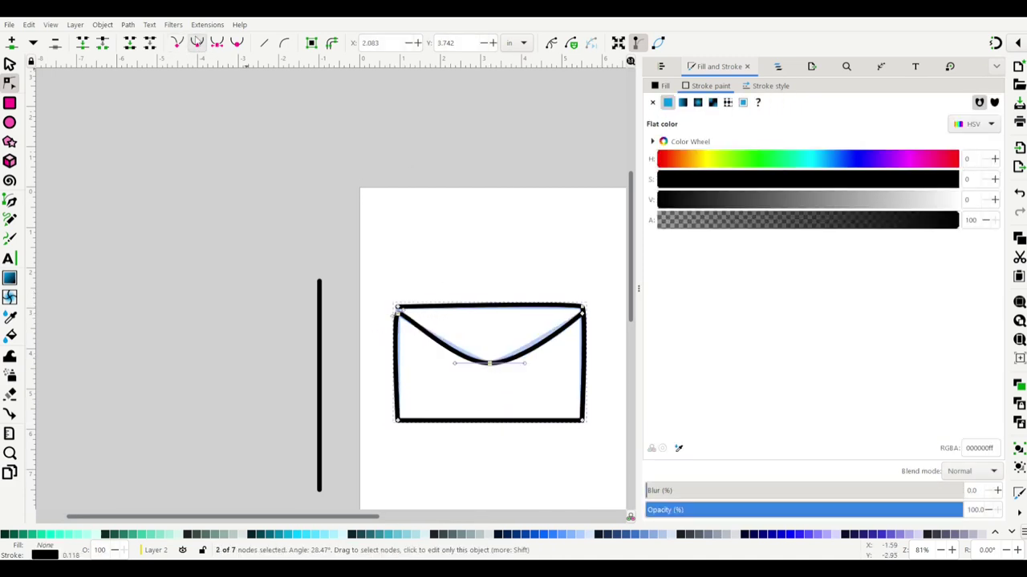
Straighten the envelope's left and right sides and flatten its bulging bottom edge
ctrl+scroll(494, 361, up, 1)
key(ctrl+shift+l)
click(980, 118)
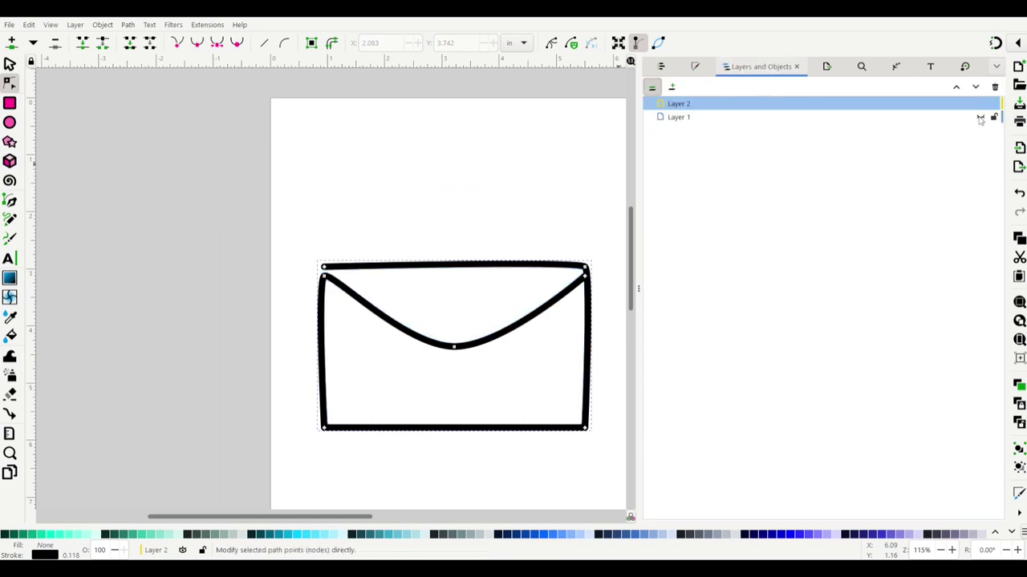
click(981, 118)
click(196, 43)
drag(289, 394, 320, 424)
drag(385, 488, 360, 451)
drag(523, 488, 570, 447)
mouse_move(622, 390)
mouse_down()
mouse_move(596, 425)
mouse_move(601, 404)
mouse_up()
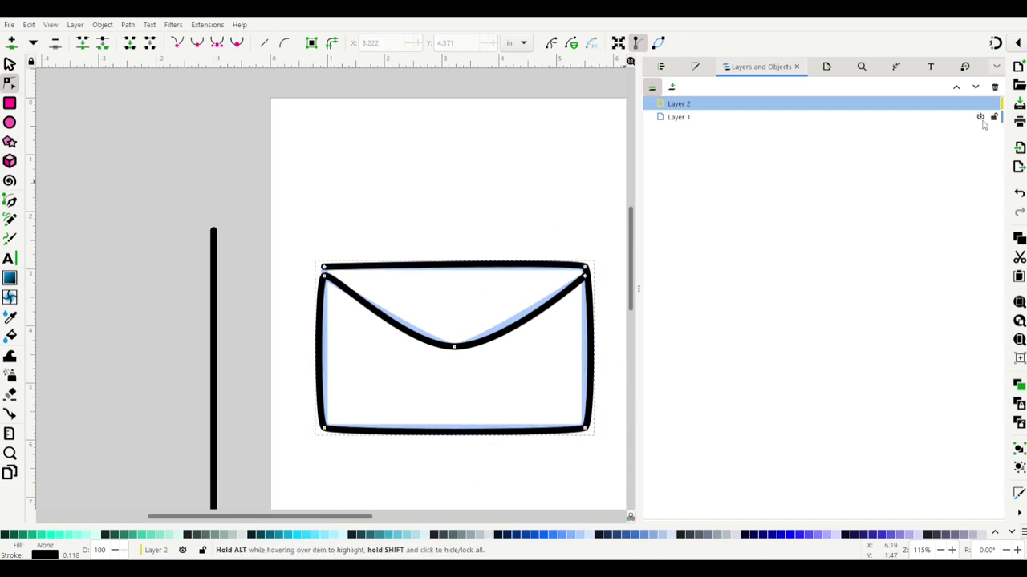
Hide Layer 1 and soften the flap's tip with horizontal handles
click(980, 118)
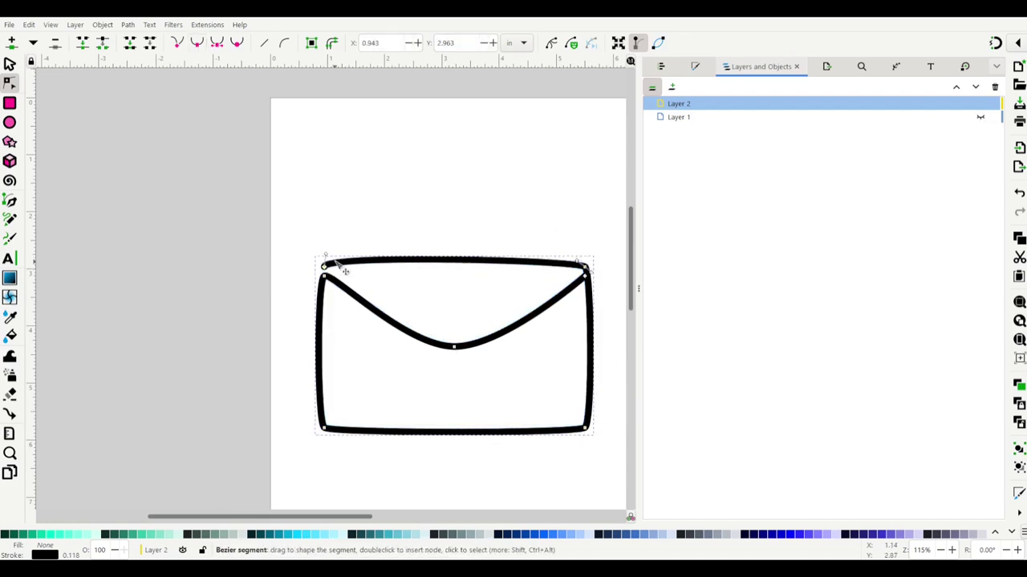
scroll(339, 258, up, 1)
scroll(395, 295, down, 2)
scroll(429, 330, up, 3)
mouse_move(435, 324)
mouse_down()
mouse_move(502, 323)
mouse_move(348, 319)
mouse_up()
scroll(559, 321, down, 2)
key(Escape)
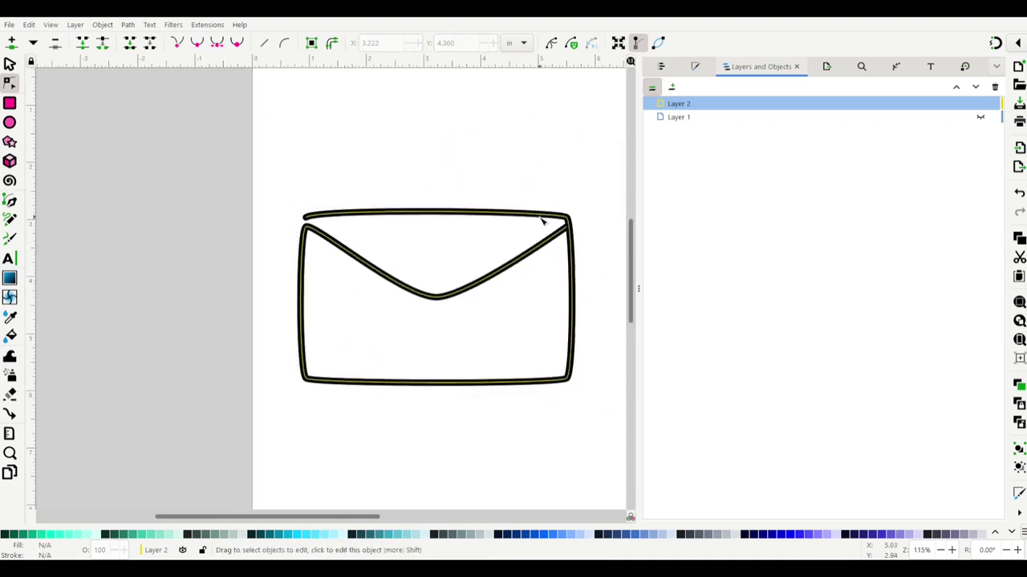
scroll(546, 323, down, 2)
Paste the pink heart onto the page above the envelope
key(ctrl+shift+f)
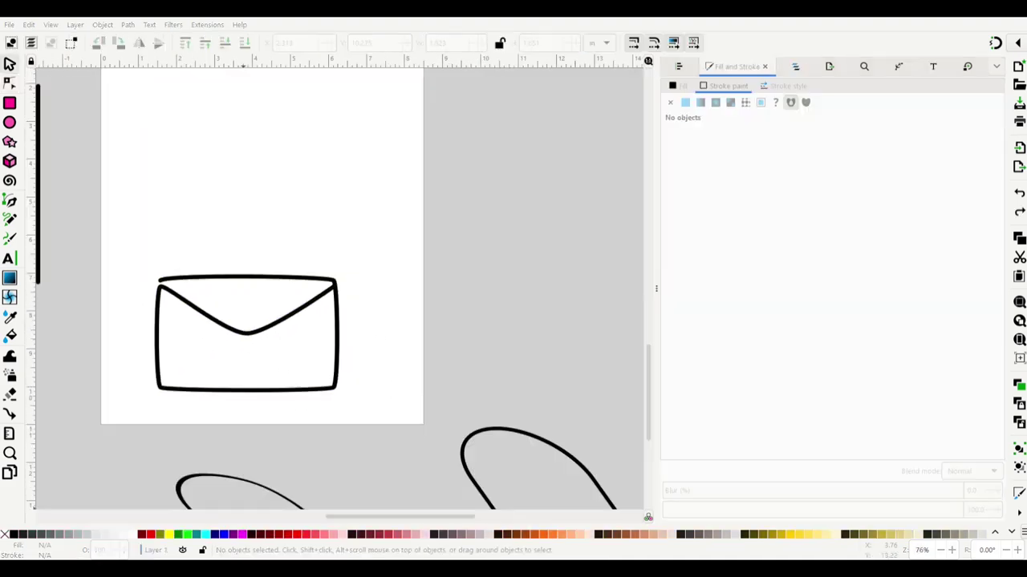
click(253, 338)
click(115, 192)
key(ctrl+v)
drag(250, 245, 260, 341)
key(ctrl+z)
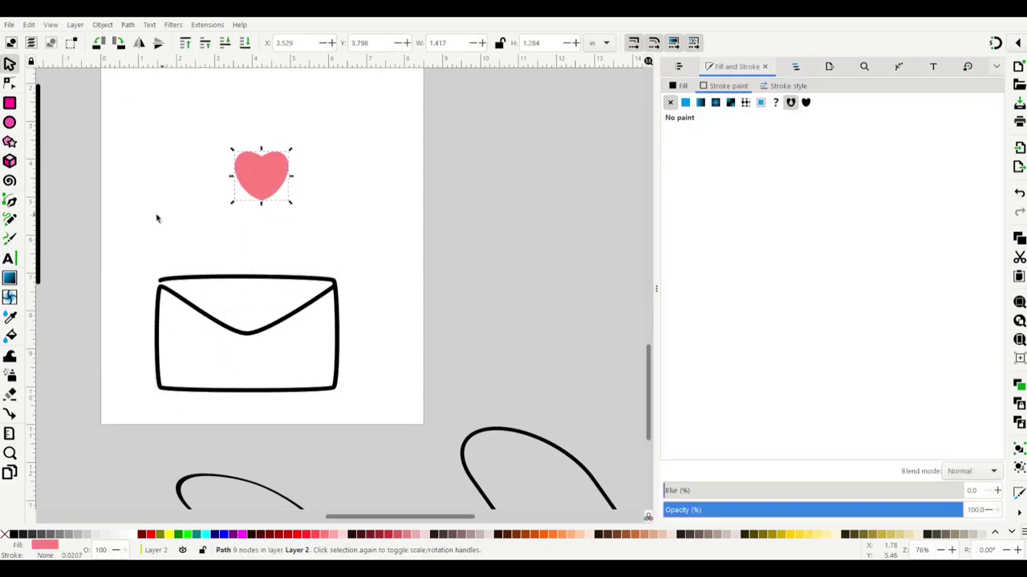
Try redrawing the heart's notch and lower edge freehand, then undo and cancel
key(p)
key(3)
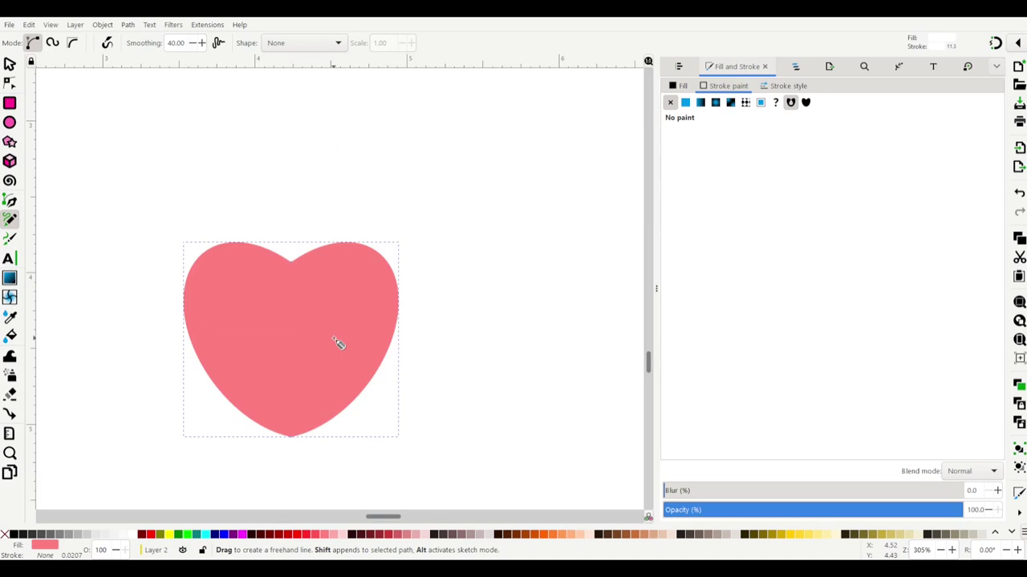
drag(299, 270, 378, 259)
mouse_move(299, 265)
mouse_down()
mouse_move(305, 425)
mouse_move(313, 251)
mouse_move(394, 247)
mouse_up()
key(ctrl+z)
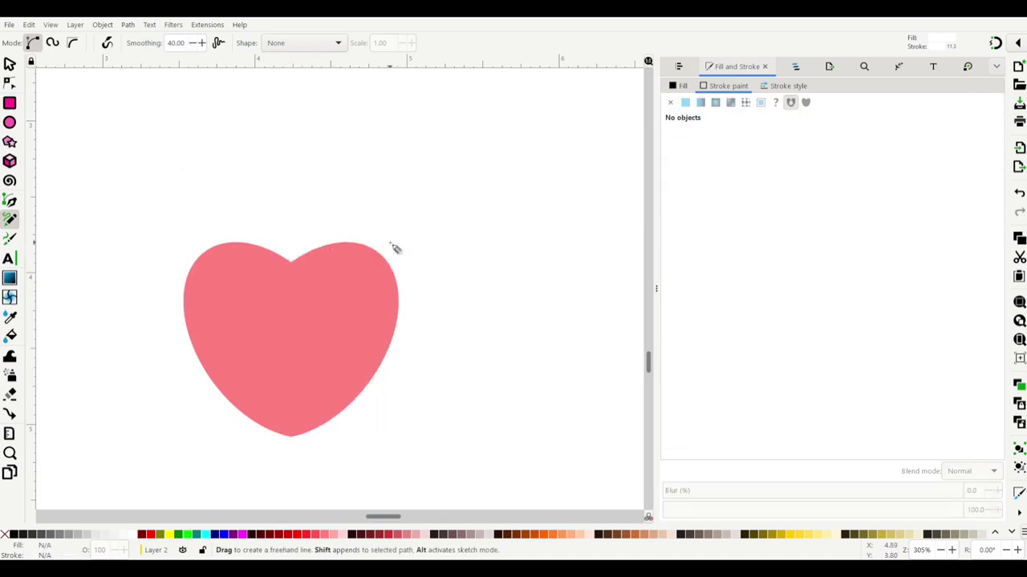
key(b)
drag(264, 454, 225, 474)
key(Escape)
Replace the heart's pink fill with a black 3 mm outline
key(s)
click(4, 534)
shift+click(333, 534)
click(782, 86)
text(3)
key(Return)
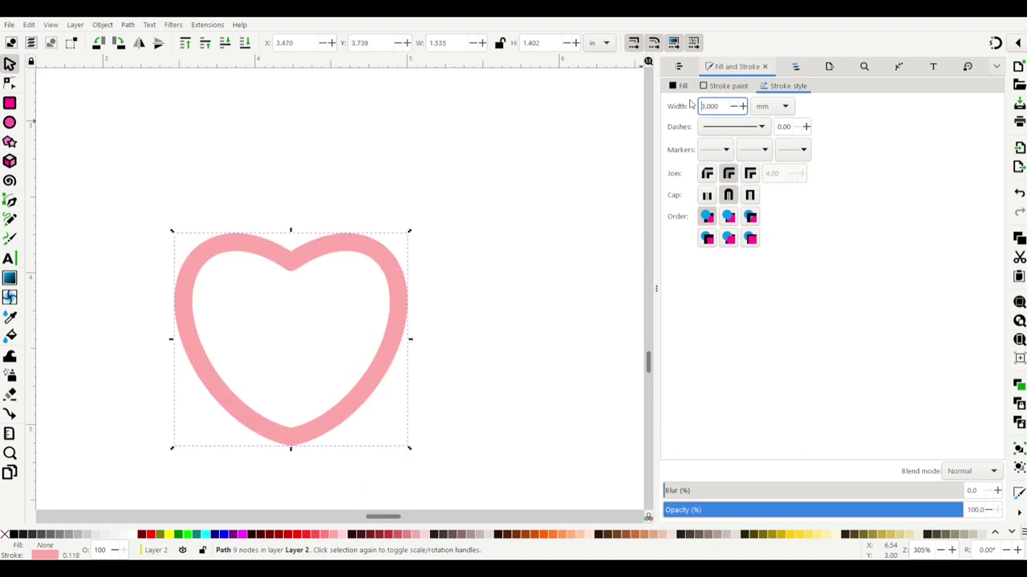
shift+click(13, 536)
Add a node on the heart's lower-left side and try deleting a segment, then undo
key(n)
click(218, 387)
key(Insert)
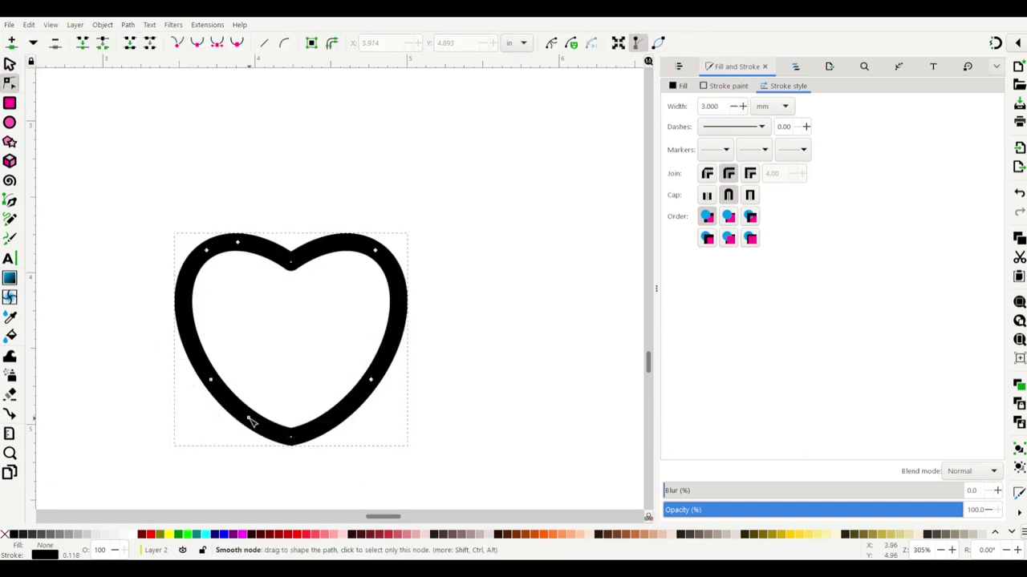
click(197, 399)
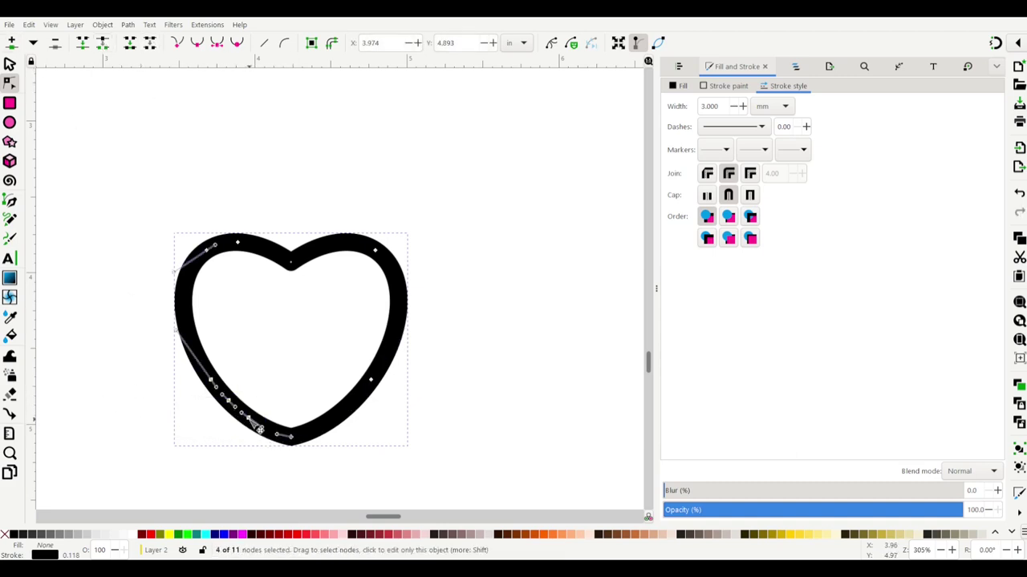
click(149, 43)
key(ctrl+z)
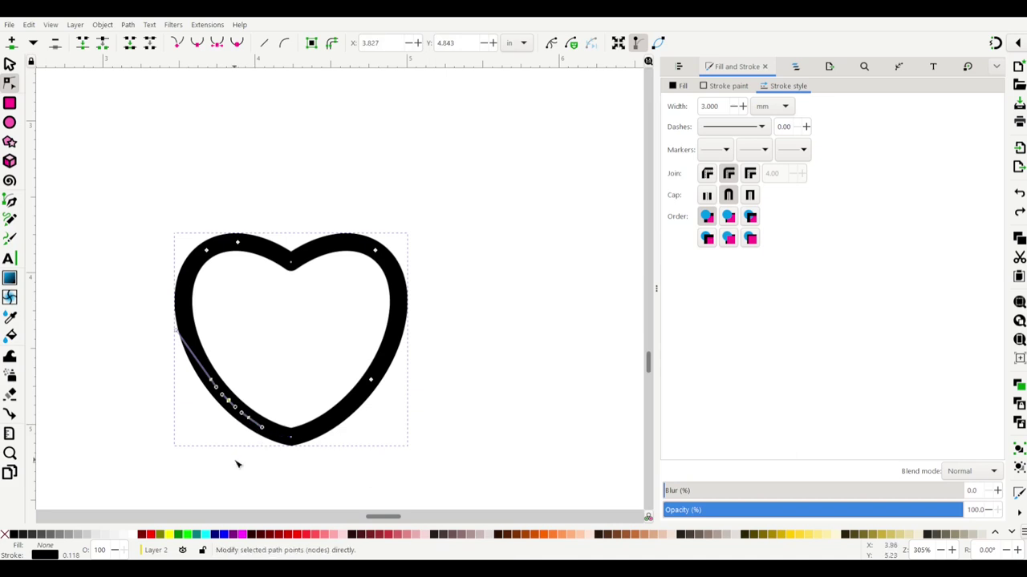
Reshape the heart's overlapping lower-left tail and apply the thinner stroke width
drag(237, 429, 239, 416)
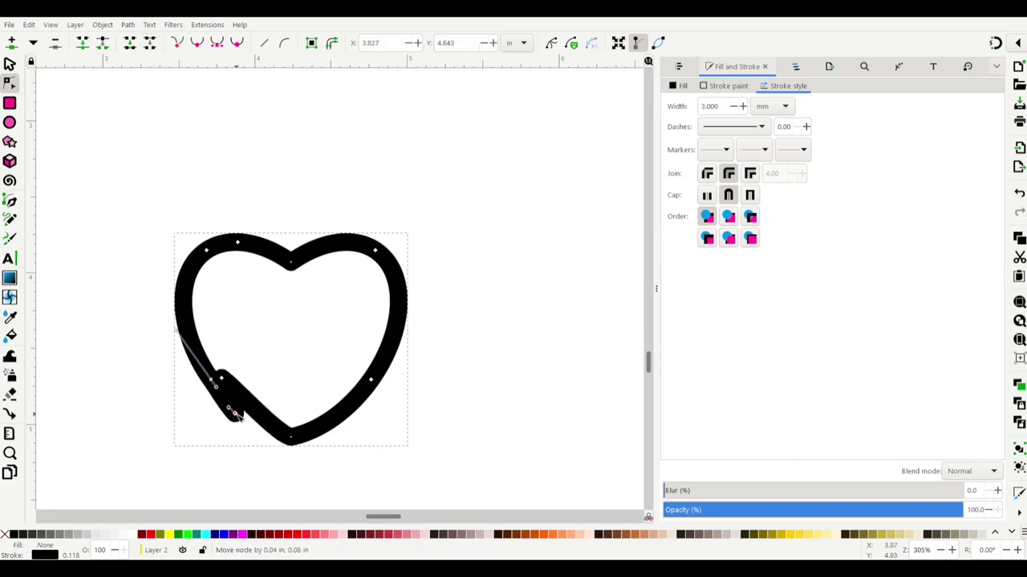
mouse_move(213, 383)
mouse_down()
mouse_move(238, 401)
mouse_move(228, 387)
mouse_up()
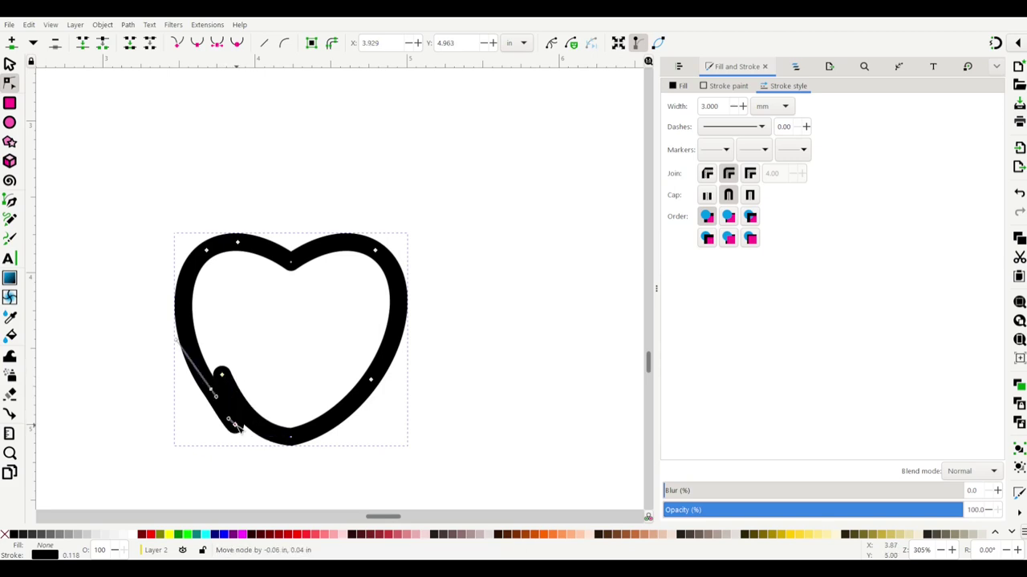
key(s)
key(Return)
click(794, 65)
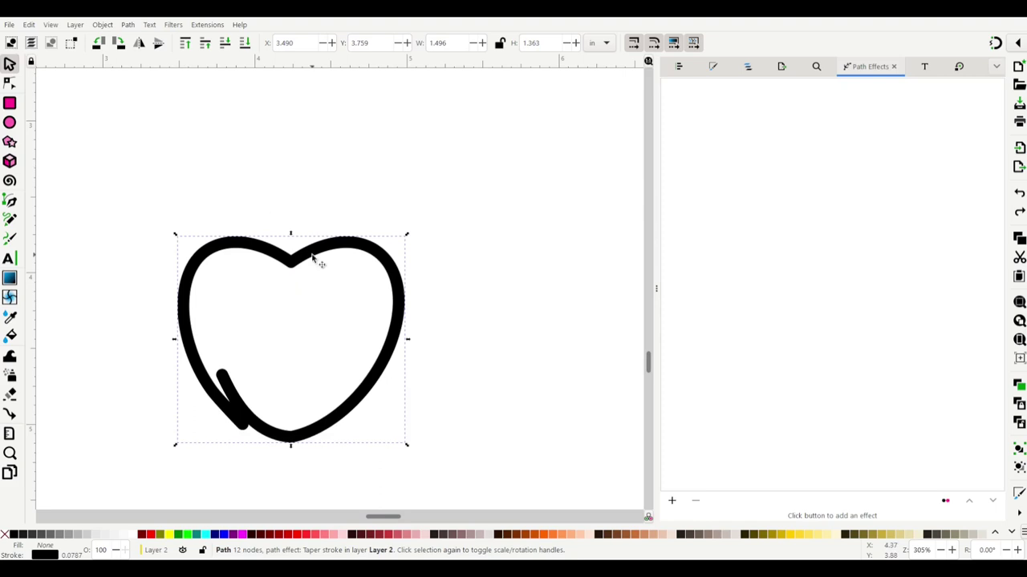
Delete the old heart from above the envelope
scroll(227, 382, down, 2)
scroll(227, 382, down, 1)
drag(226, 348, 258, 125)
key(Delete)
Draw a curved hook with the Pen tool and refine its top segment and handle
key(b)
scroll(238, 110, up, 3)
click(237, 110)
mouse_move(236, 226)
mouse_down()
mouse_move(77, 388)
mouse_move(91, 367)
mouse_up()
key(Return)
key(n)
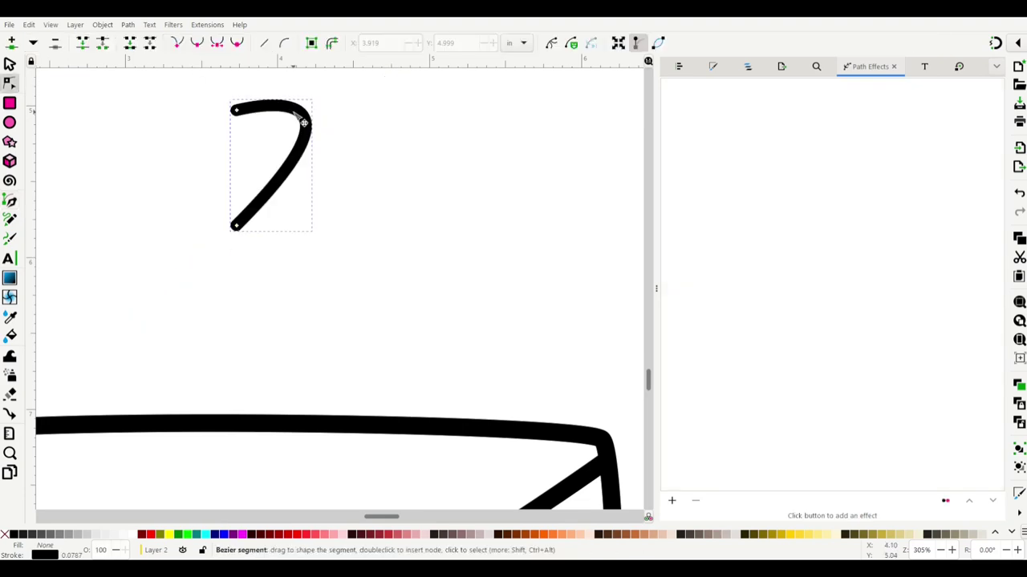
drag(247, 115, 252, 69)
scroll(372, 137, down, 1)
drag(380, 90, 361, 124)
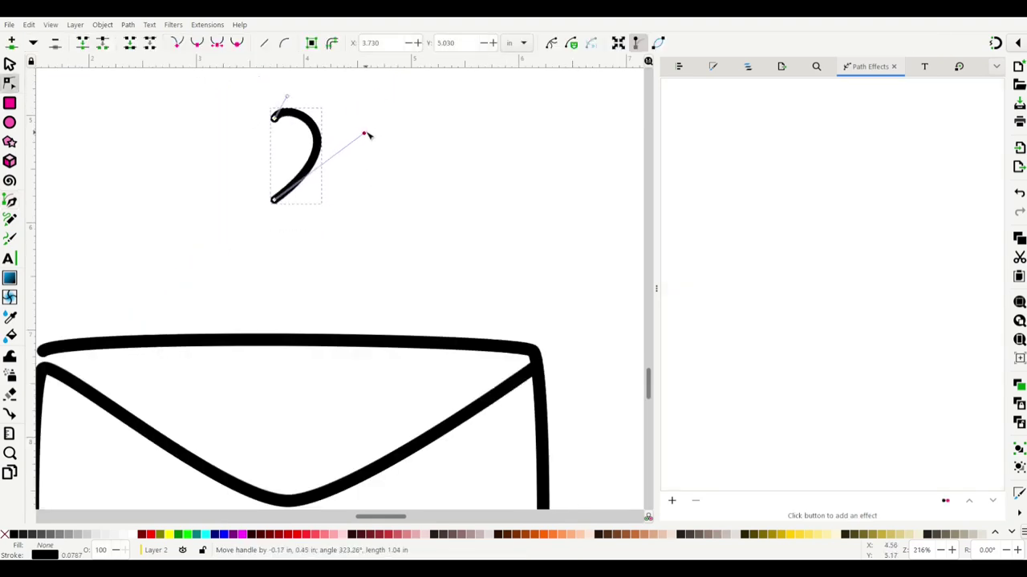
Duplicate the hook, flip it horizontally and line it up as the heart's other half
key(s)
key(ctrl+d)
key(h)
drag(292, 192, 248, 192)
click(335, 206)
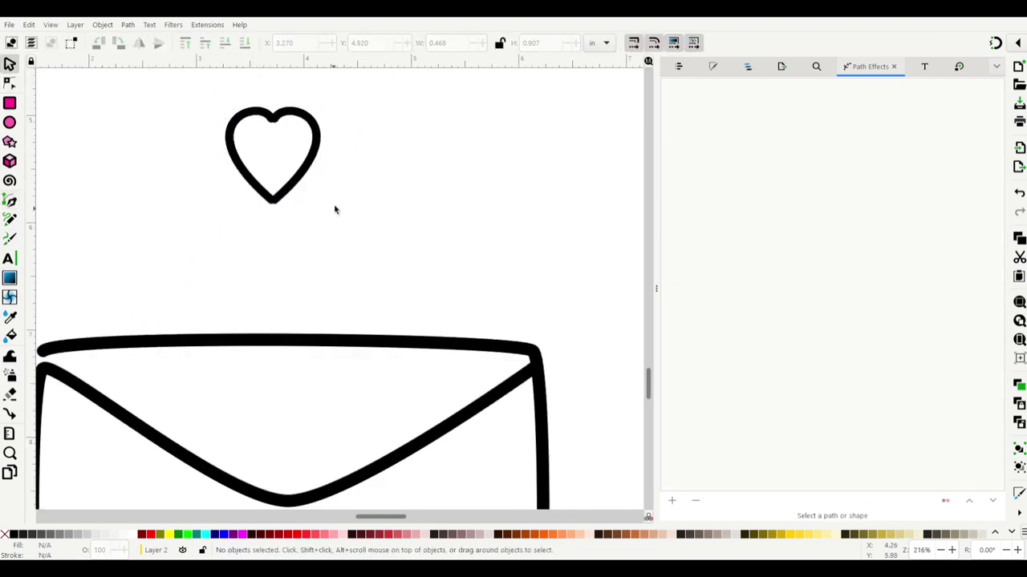
Select both heart halves and lower the top centre dip
scroll(337, 89, up, 1)
click(255, 250)
shift+click(186, 192)
key(n)
drag(245, 133, 247, 148)
click(266, 273)
Remove the extra nodes on the heart's lower-left segment
click(244, 138)
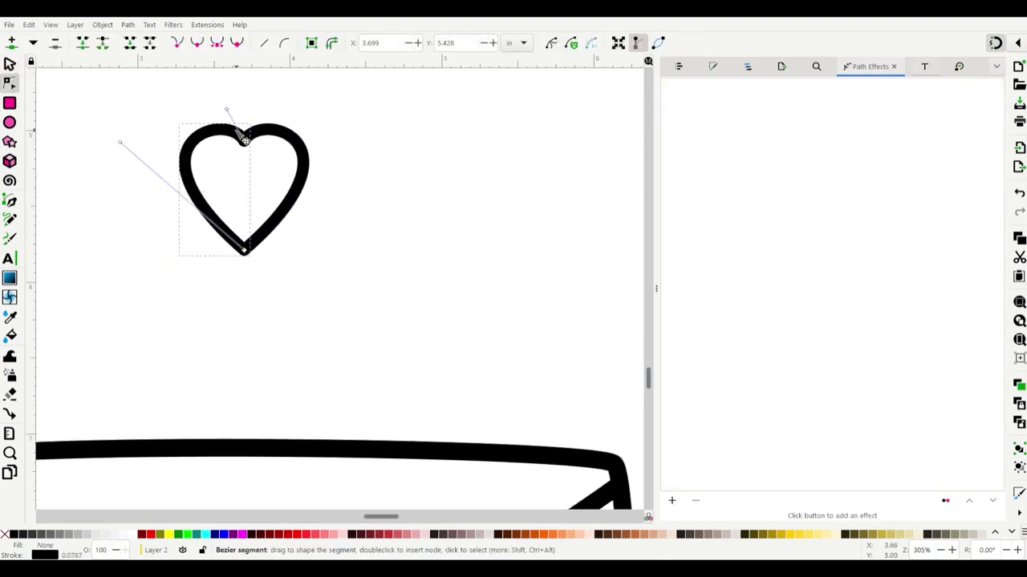
key(Escape)
click(218, 222)
ctrl+scroll(218, 222, up, 3)
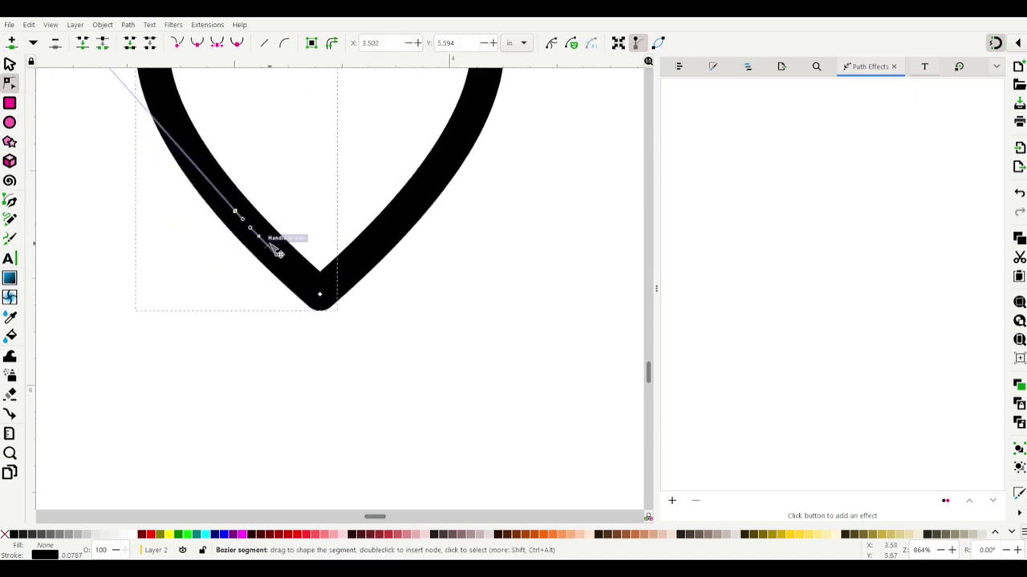
ctrl+scroll(366, 270, down, 2)
ctrl+scroll(381, 244, down, 1)
key(Delete)
Paste a pink-filled heart copy onto the outline and lower it beneath
key(s)
click(456, 190)
key(ctrl+v)
click(712, 67)
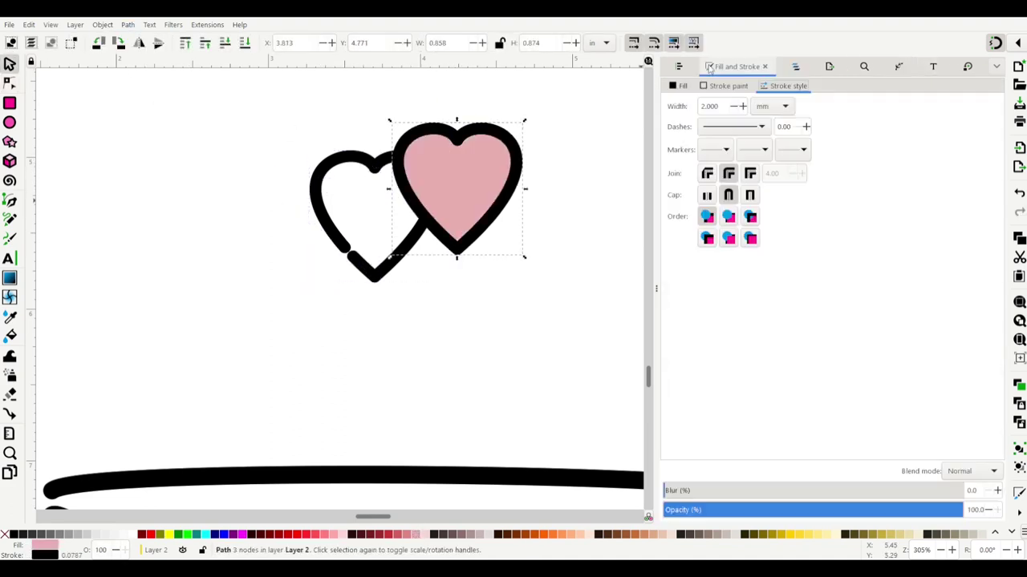
click(727, 86)
drag(472, 183, 390, 211)
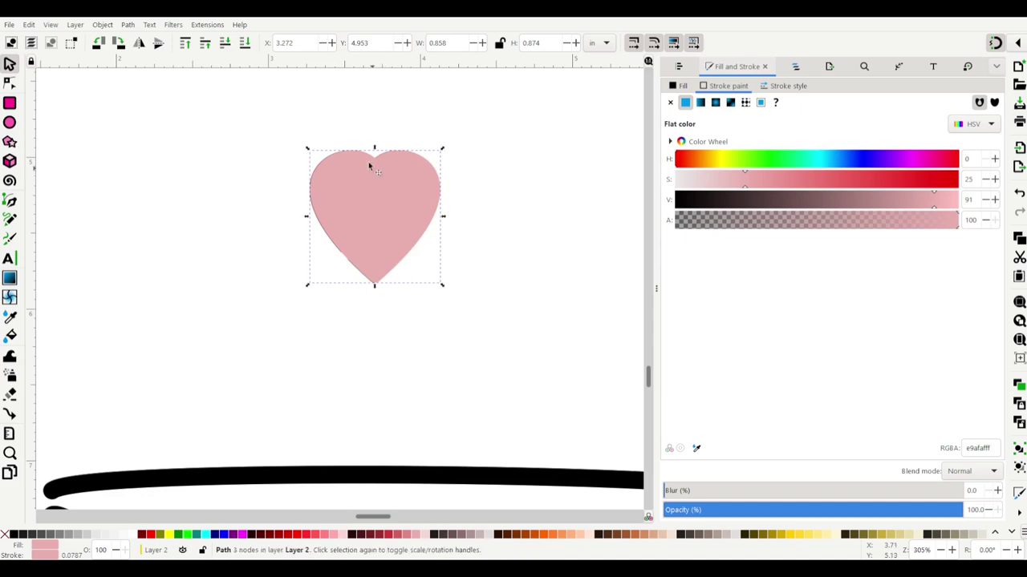
key(Page_Down)
Remove the Taper stroke effect from the black outline
key(Tab)
key(ctrl+shift+7)
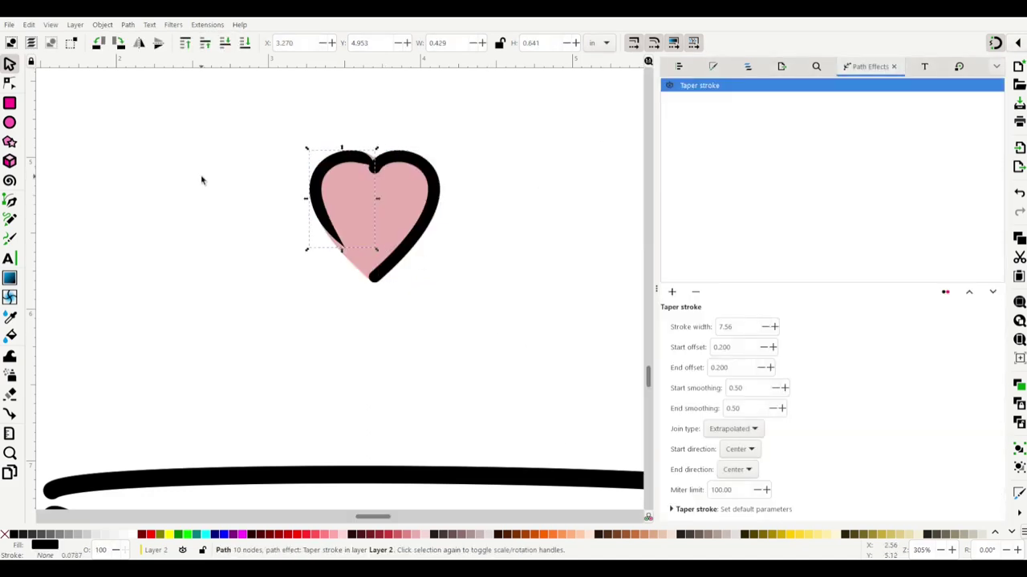
click(695, 291)
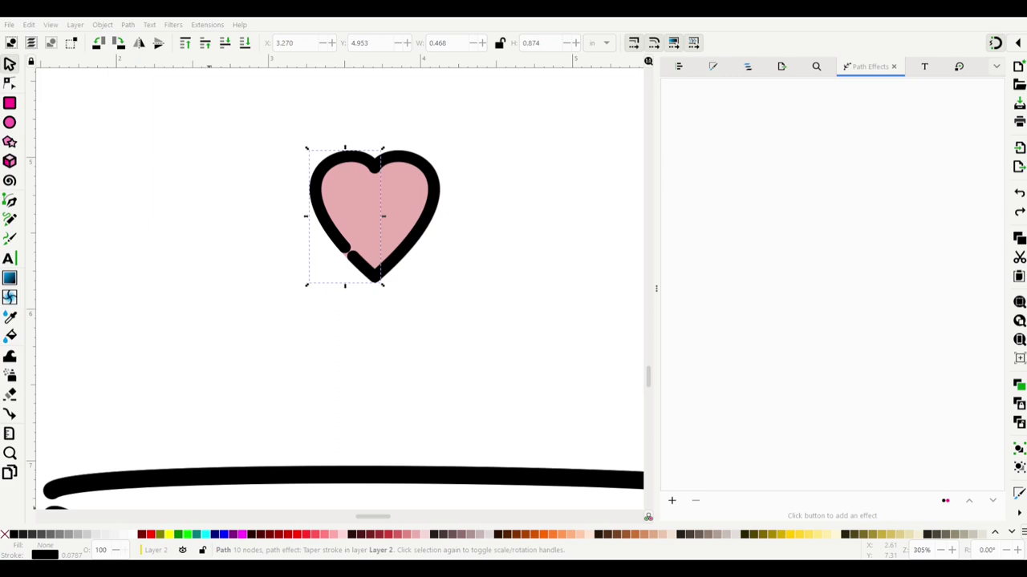
ctrl+scroll(454, 321, up, 2)
scroll(233, 353, up, 5)
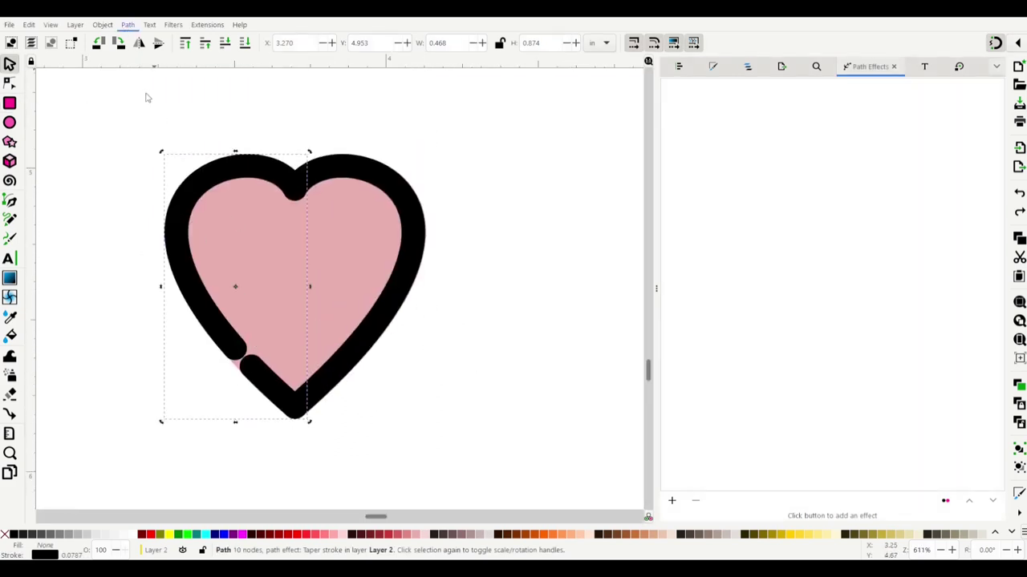
Shorten the taper near the bottom and reshape the outline's left side nodes
double_click(241, 360)
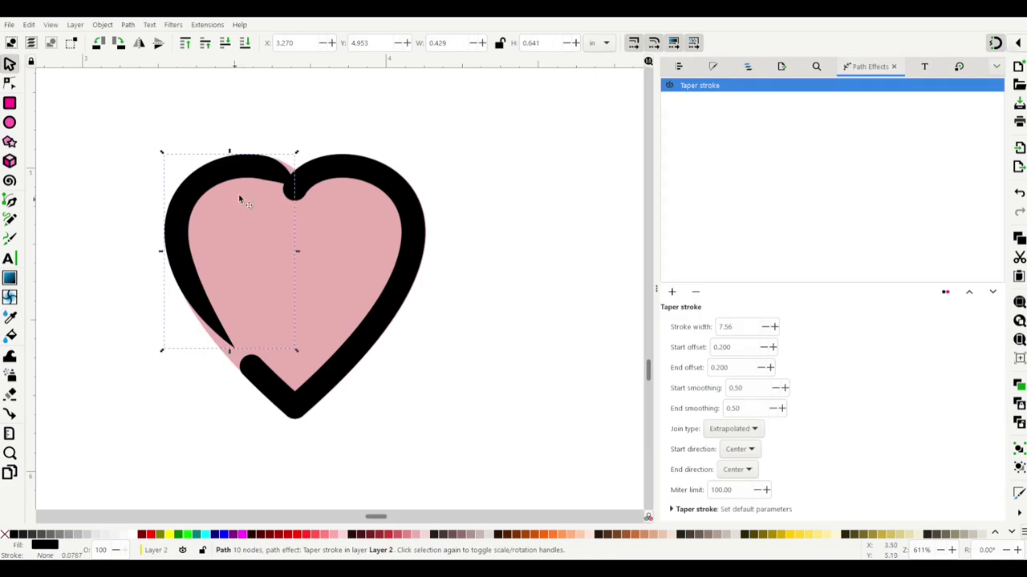
mouse_move(264, 370)
mouse_down()
mouse_move(290, 404)
mouse_move(229, 339)
mouse_move(251, 350)
mouse_up()
drag(100, 183, 74, 193)
drag(262, 131, 261, 126)
click(214, 328)
scroll(196, 324, up, 1)
drag(224, 338, 202, 319)
Bulge out the outline's upper-left lobe, then select all heart pieces
click(271, 346)
drag(184, 199, 40, 84)
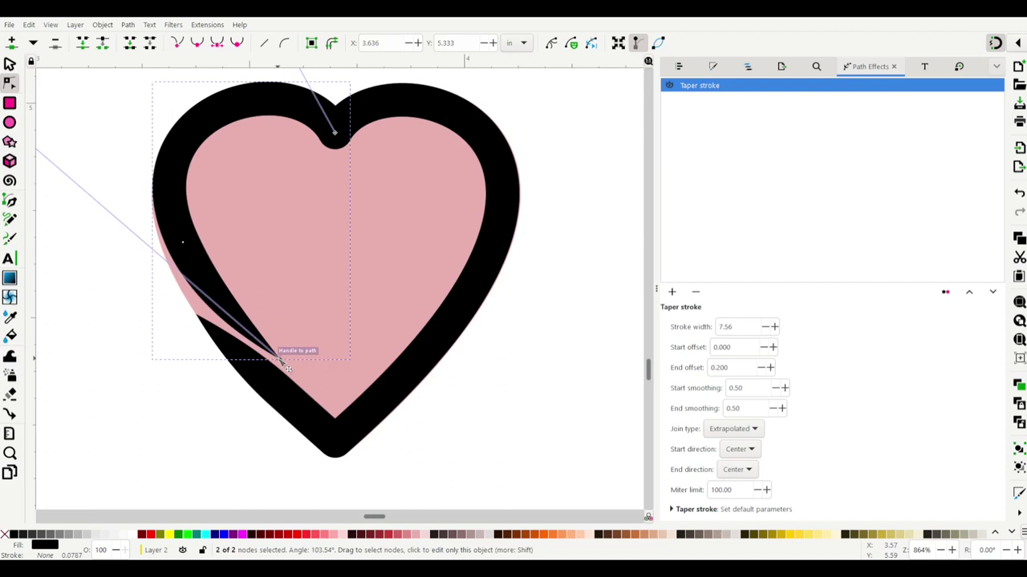
scroll(126, 229, down, 2)
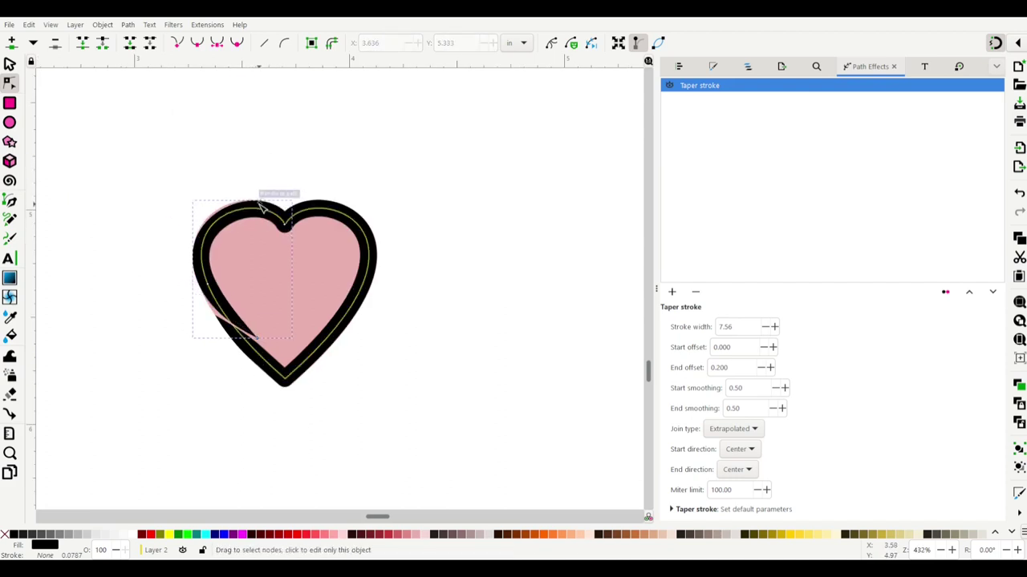
drag(210, 211, 199, 195)
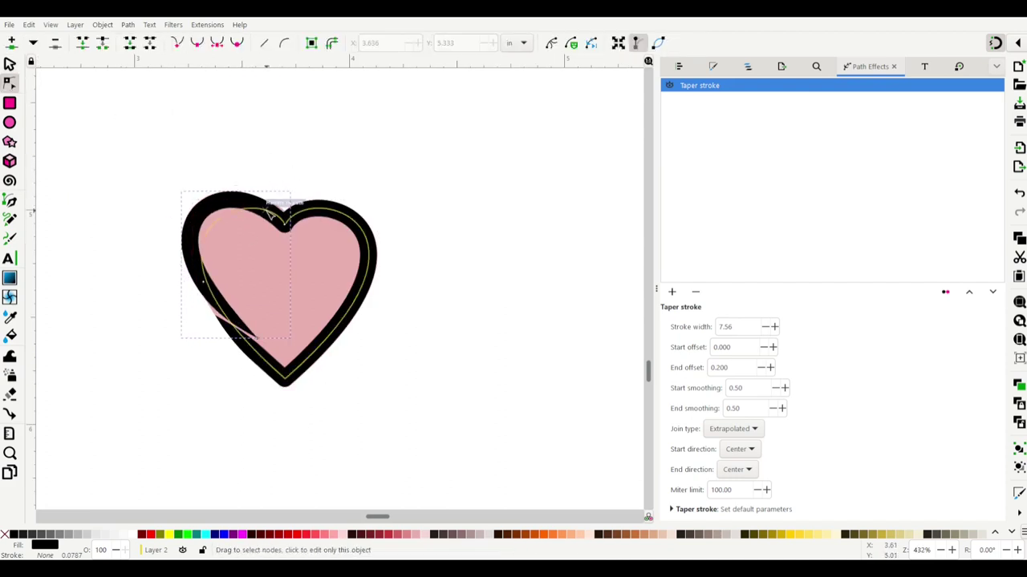
drag(270, 206, 257, 178)
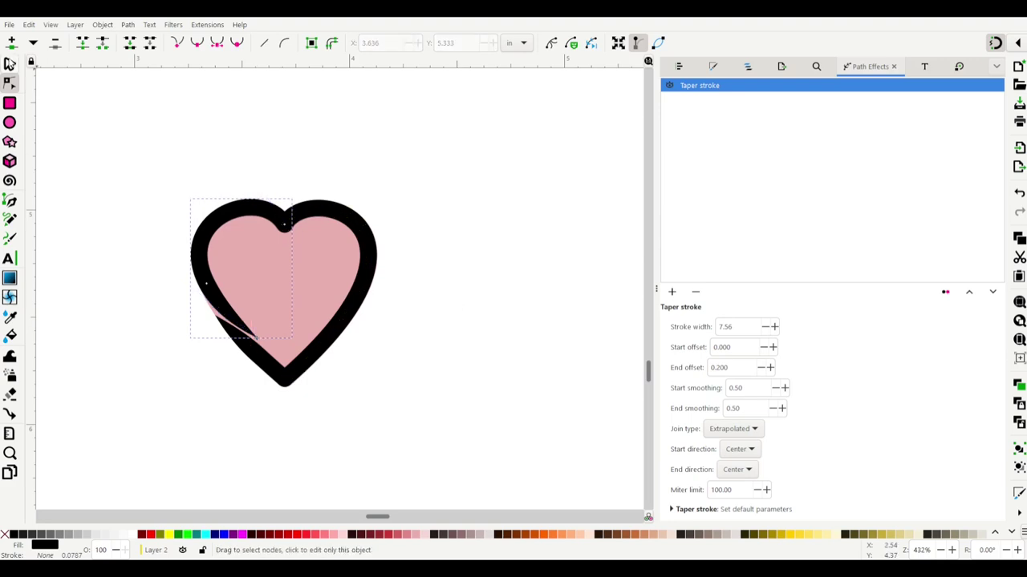
key(s)
key(ctrl+a)
key(ctrl+shift+f)
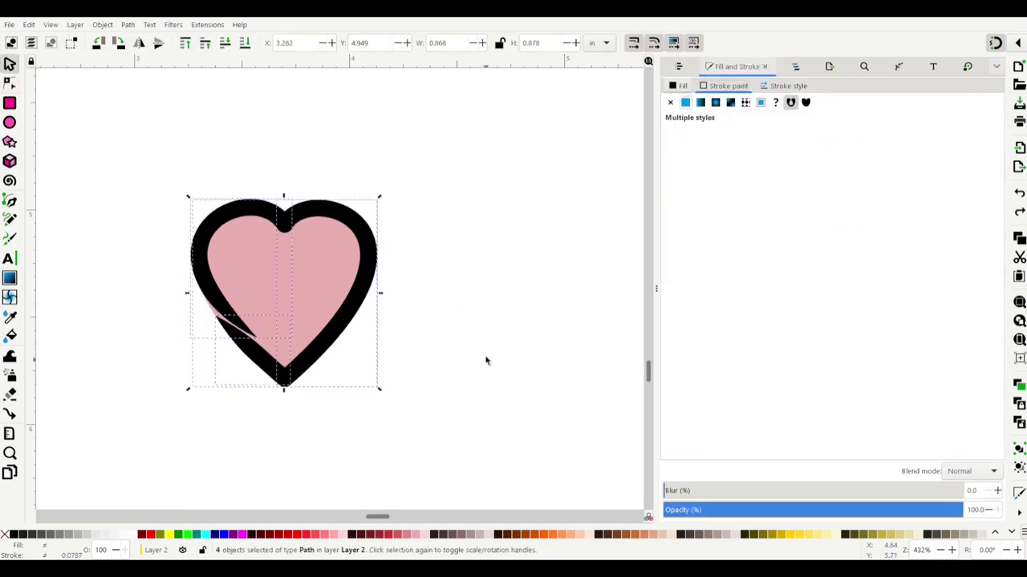
Inspect one heart path's stroke colour and stroke style
key(Tab)
click(898, 66)
click(704, 67)
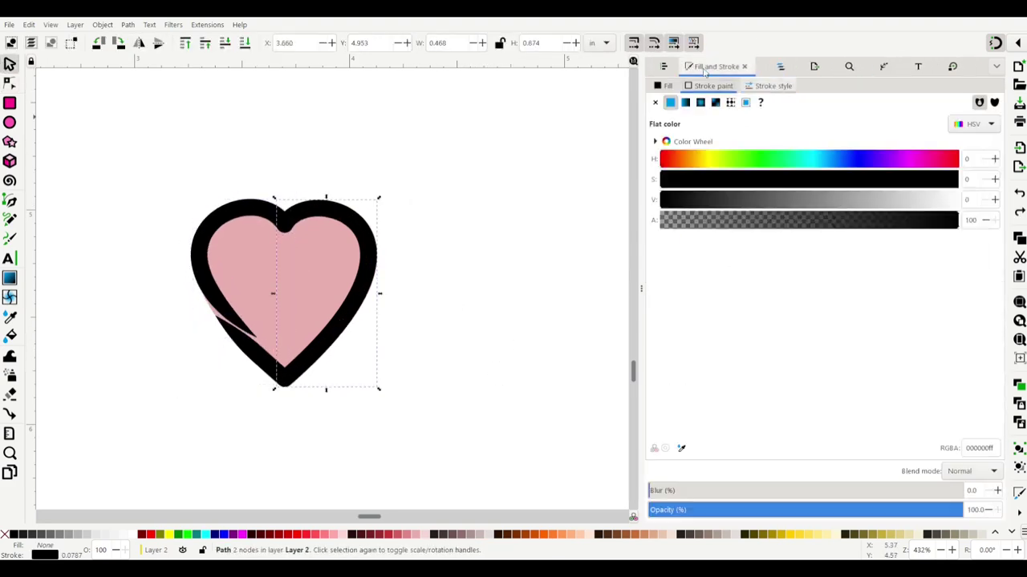
click(773, 86)
Move all heart pieces onto the envelope's flap point and group them
key(minus)
key(minus)
key(minus)
key(ctrl+a)
scroll(373, 321, down, 5)
mouse_move(361, 297)
mouse_down()
mouse_move(373, 321)
mouse_move(417, 338)
mouse_up()
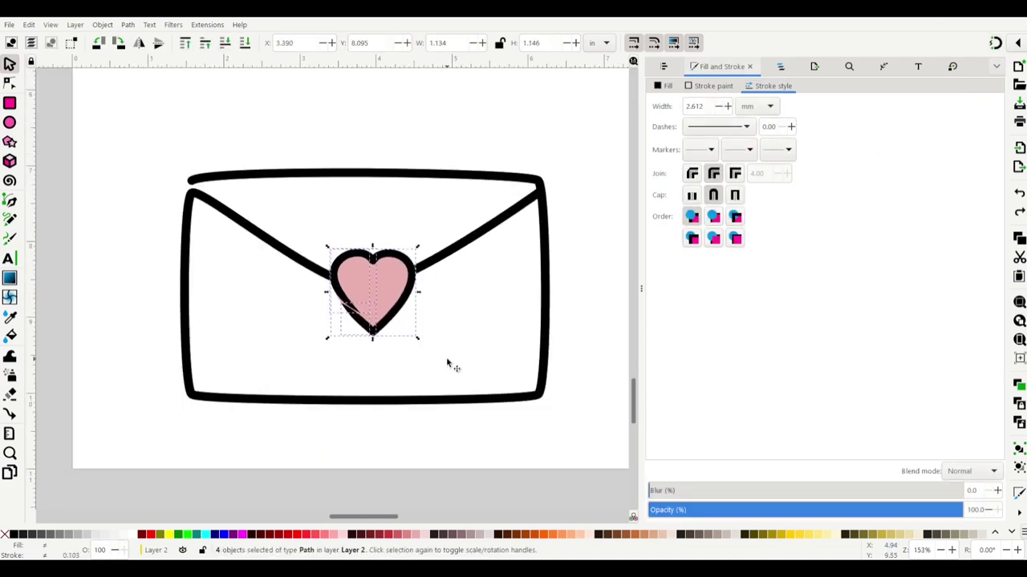
key(ctrl+g)
Set the small bottom-left taper piece's stroke width to 3 inside the group
key(plus)
key(plus)
double_click(301, 280)
click(332, 345)
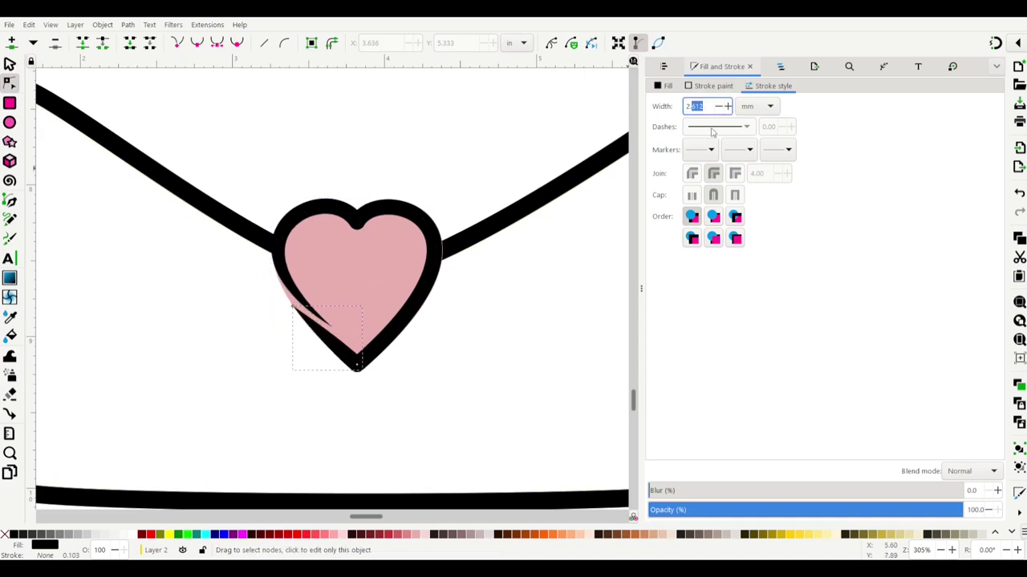
text(3)
key(Return)
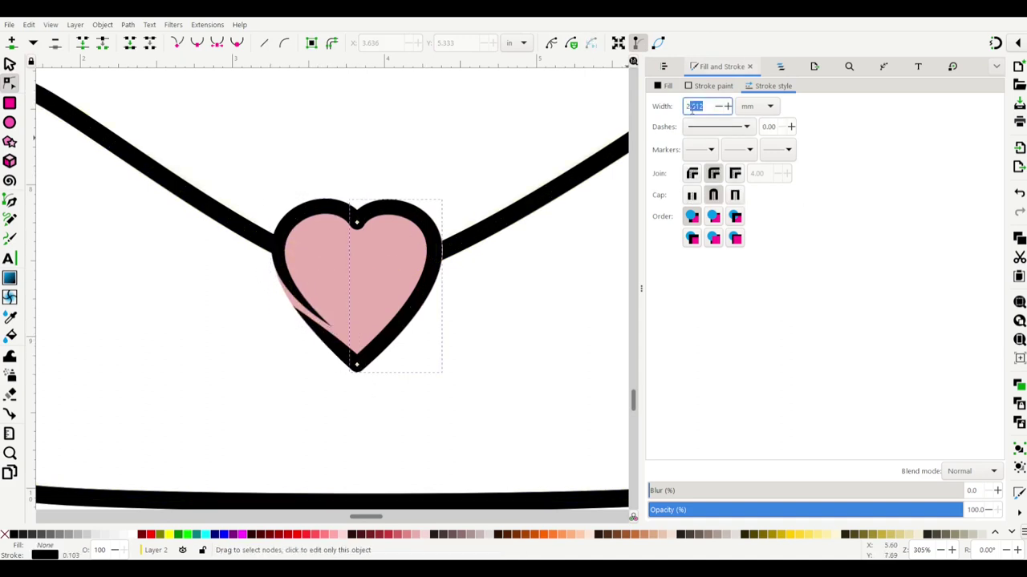
key(s)
click(350, 255)
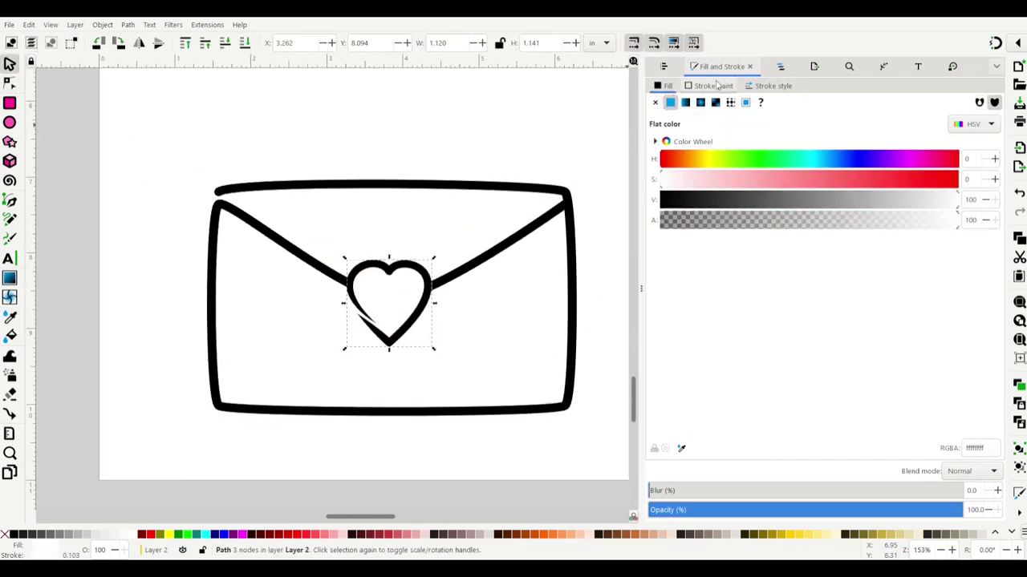
Move a node of the small lower-left taper stroke along its curve
click(773, 85)
scroll(401, 339, up, 5)
click(401, 321)
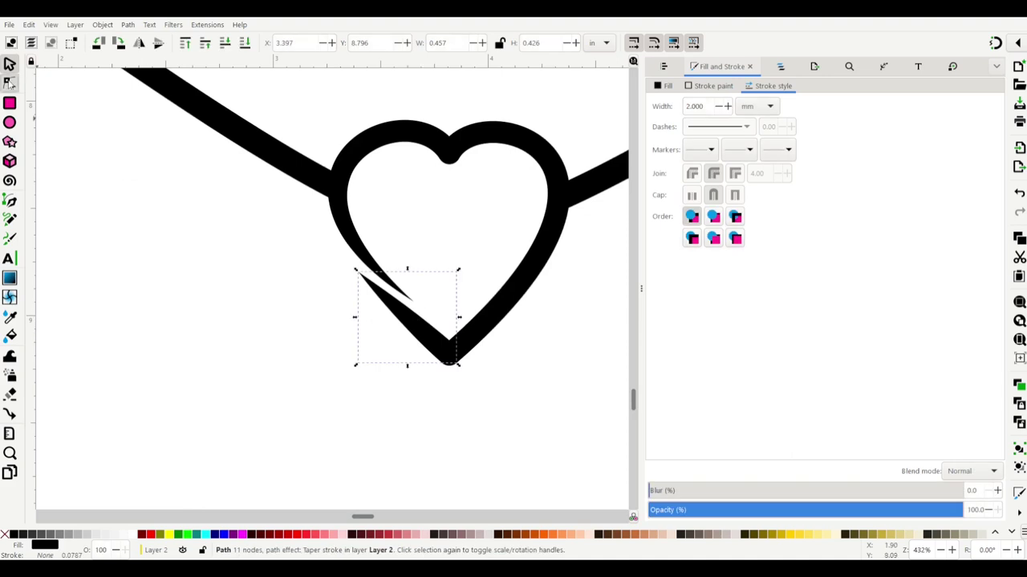
key(n)
drag(357, 276, 377, 292)
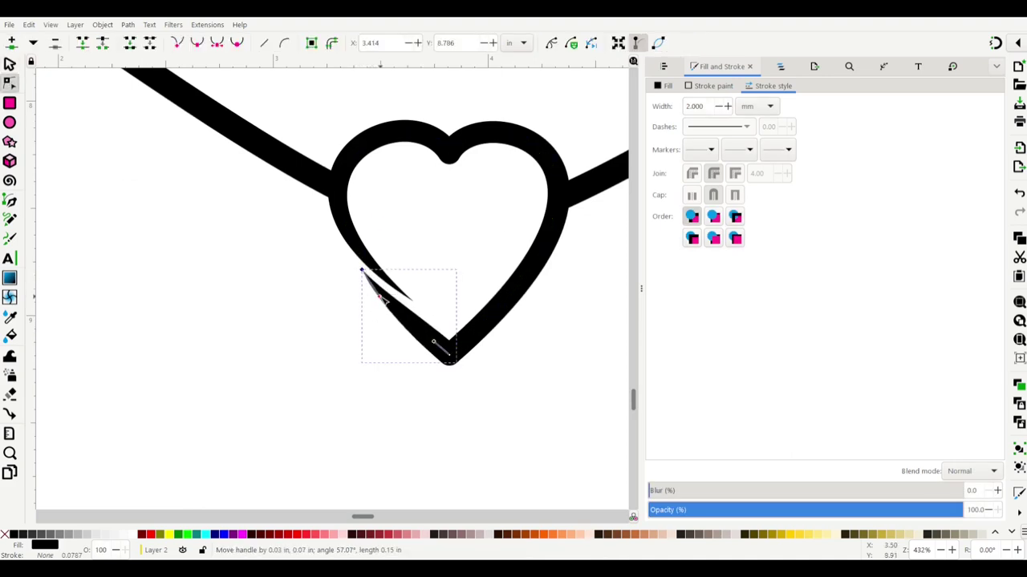
scroll(379, 297, down, 2)
Nudge the heart outline's left handle slightly right and deselect
click(334, 443)
scroll(335, 443, down, 1)
click(306, 335)
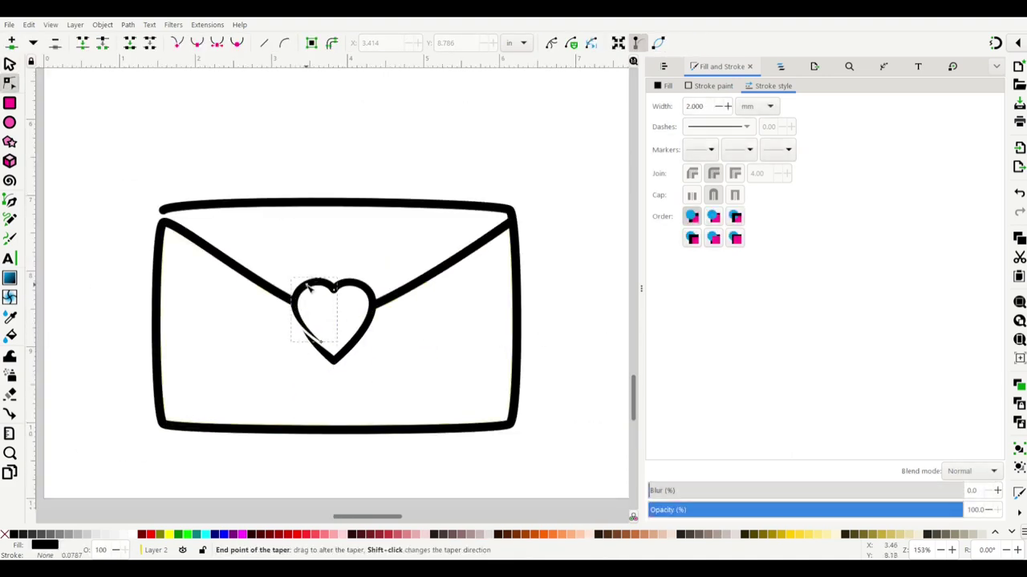
drag(264, 293, 275, 293)
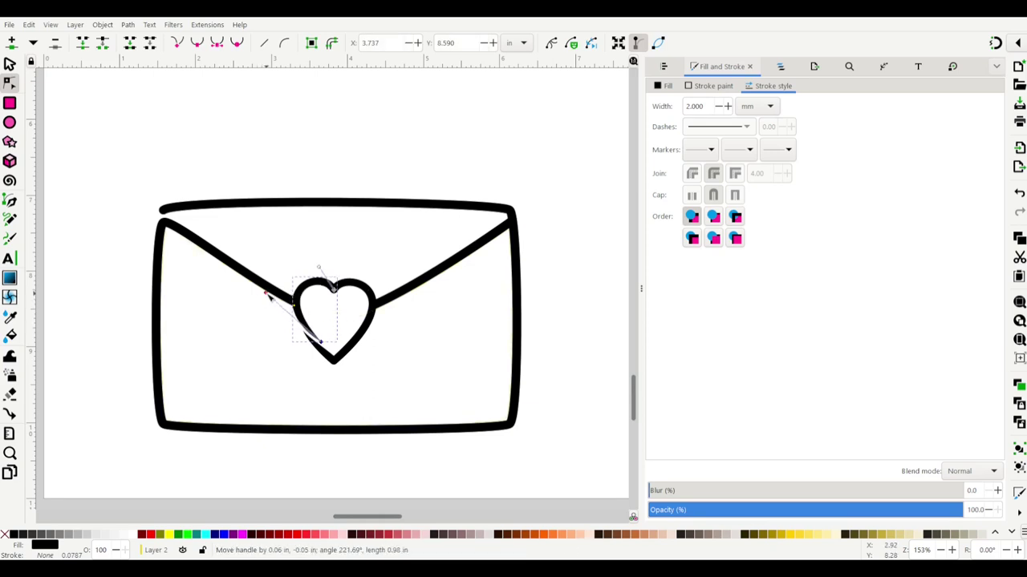
click(578, 321)
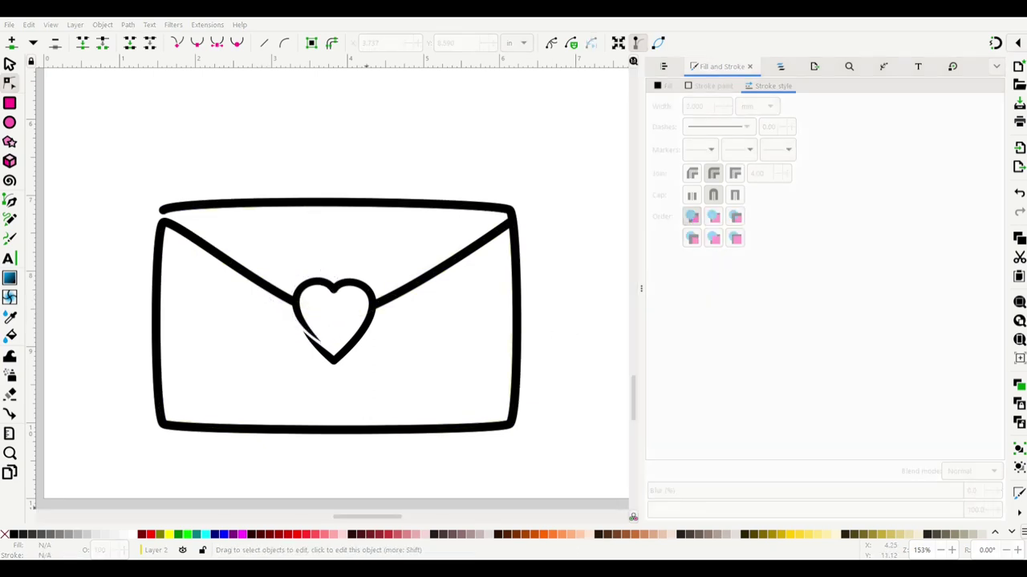